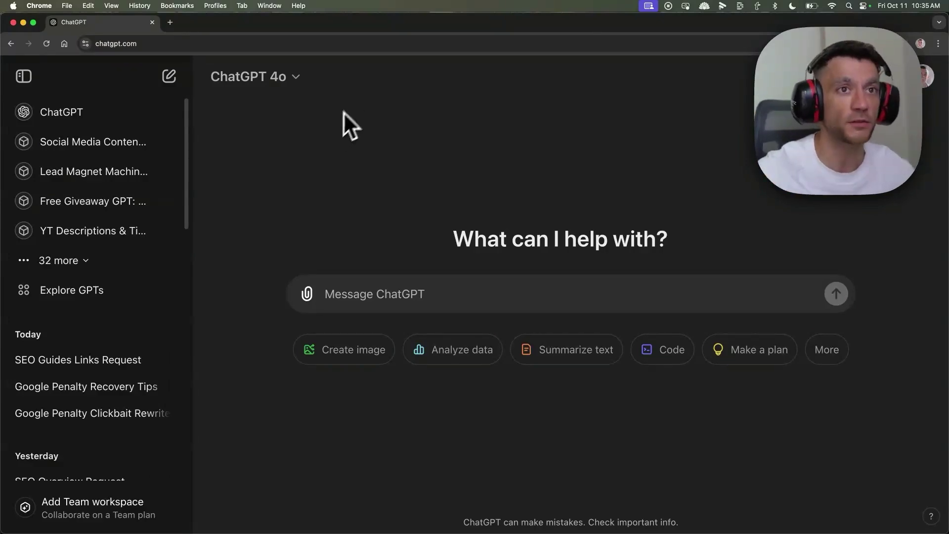
Switch to GPT-4o with canvas and prompt 'just write an article on seo'
{"action": "left_click", "coordinate": [285, 77]}
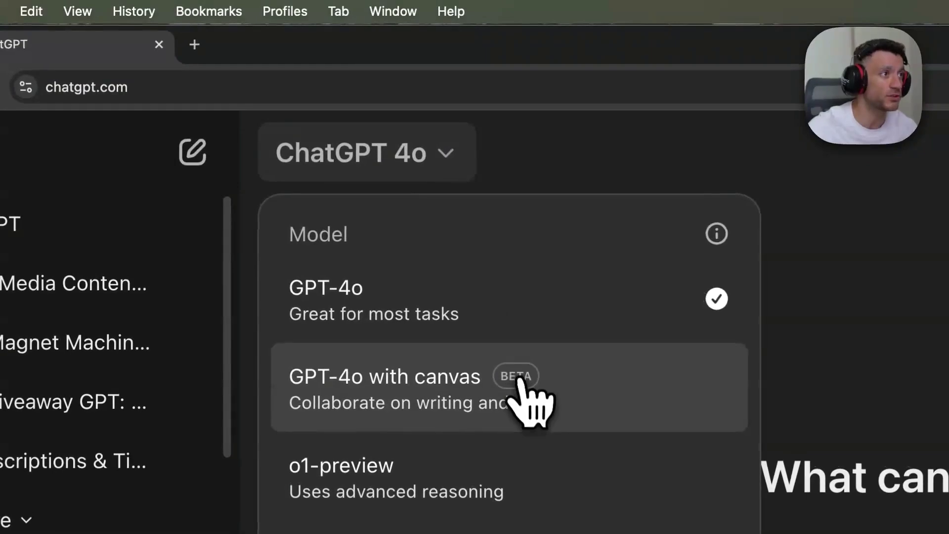
{"action": "left_click", "coordinate": [332, 190]}
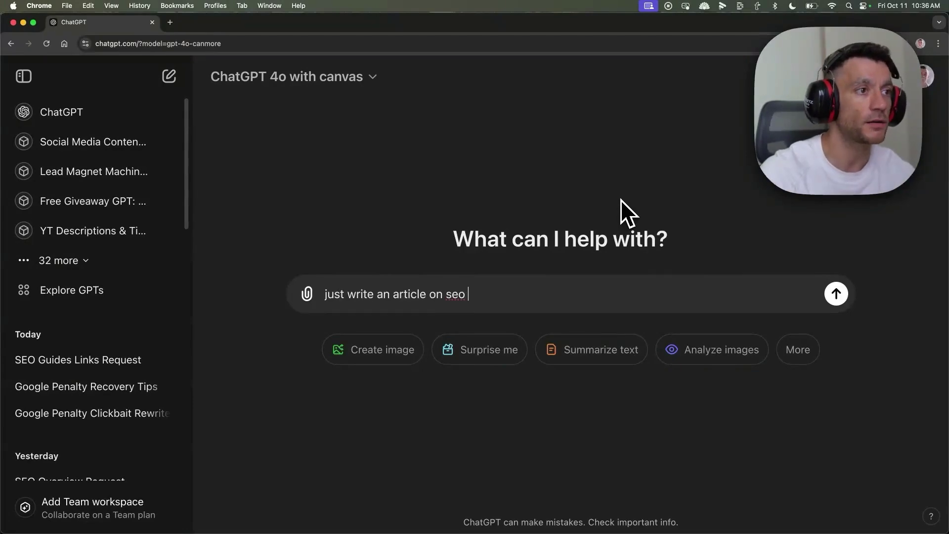
{"action": "key", "text": "Return"}
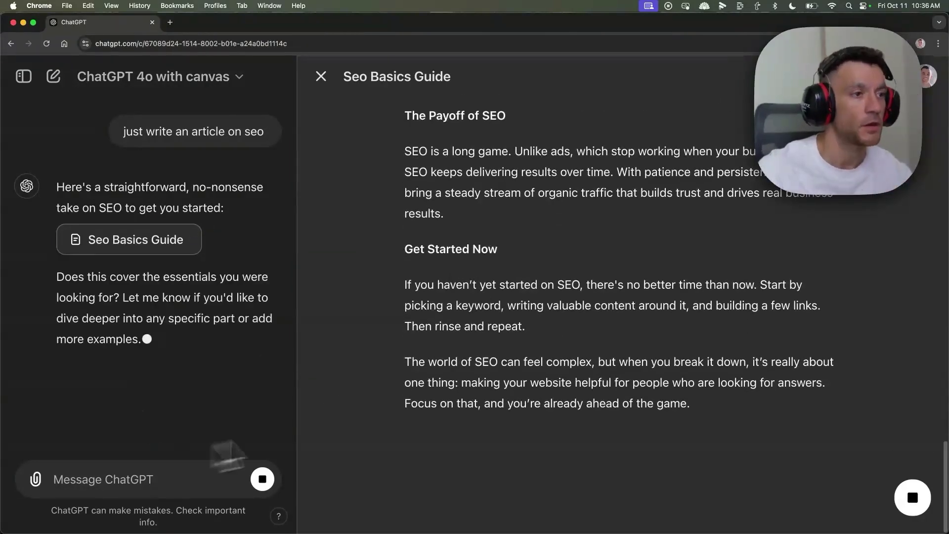
{"action": "scroll", "coordinate": [516, 315], "scroll_direction": "up", "scroll_amount": 15}
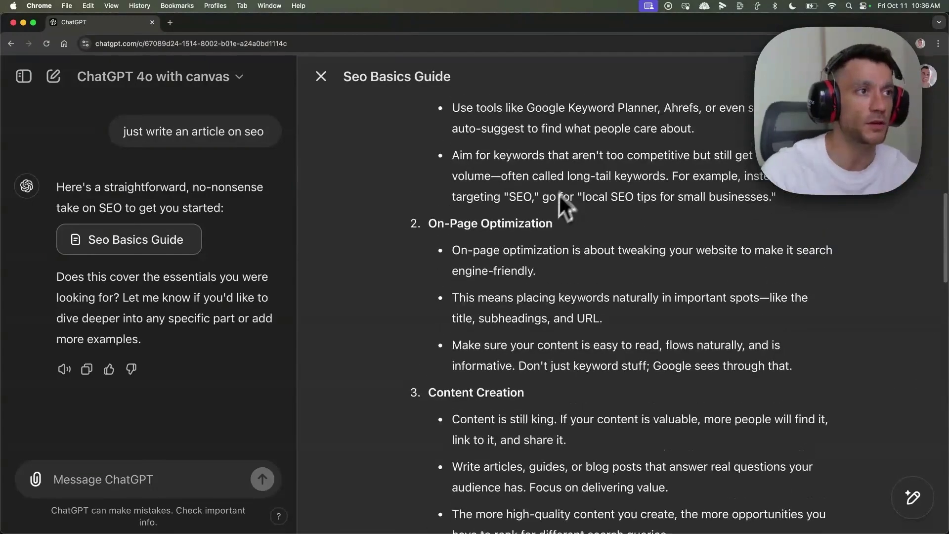
{"action": "scroll", "coordinate": [551, 212], "scroll_direction": "up", "scroll_amount": 8}
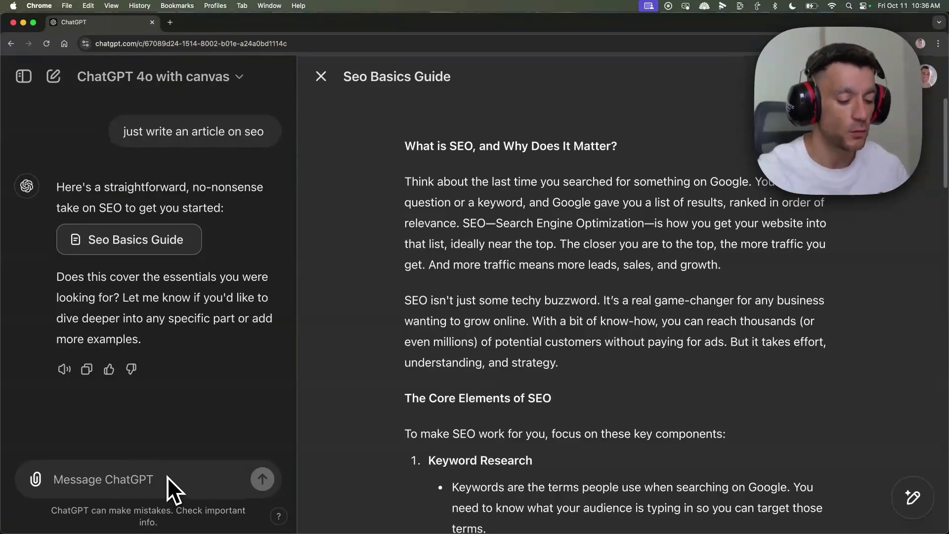
Open juliangoldie.co.uk/sitemap.xml in a new tab, go to the post sitemap, and copy its 105 URLs
{"action": "key", "text": "super+t"}
{"action": "type", "text": "juliangodli"}
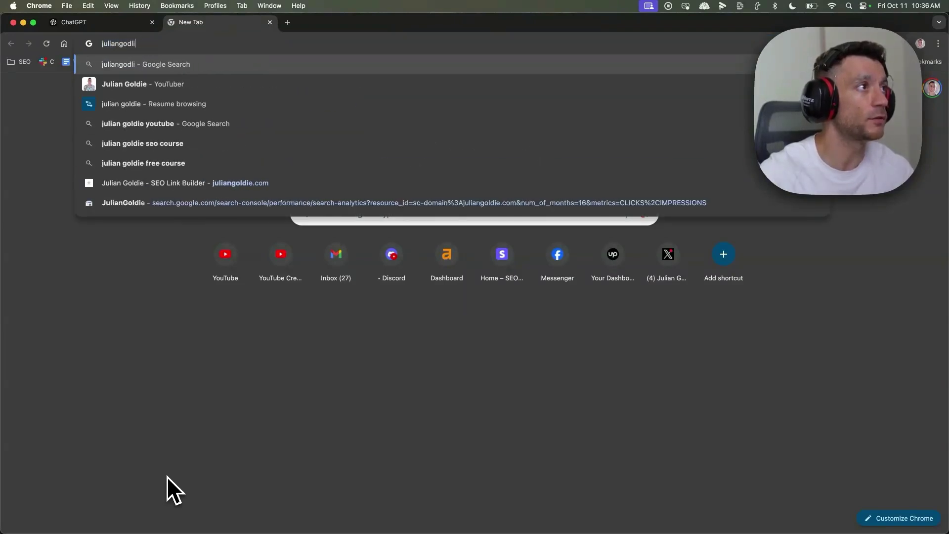
{"action": "key", "text": "BackSpace"}
{"action": "key", "text": "BackSpace"}
{"action": "key", "text": "BackSpace"}
{"action": "key", "text": "Return"}
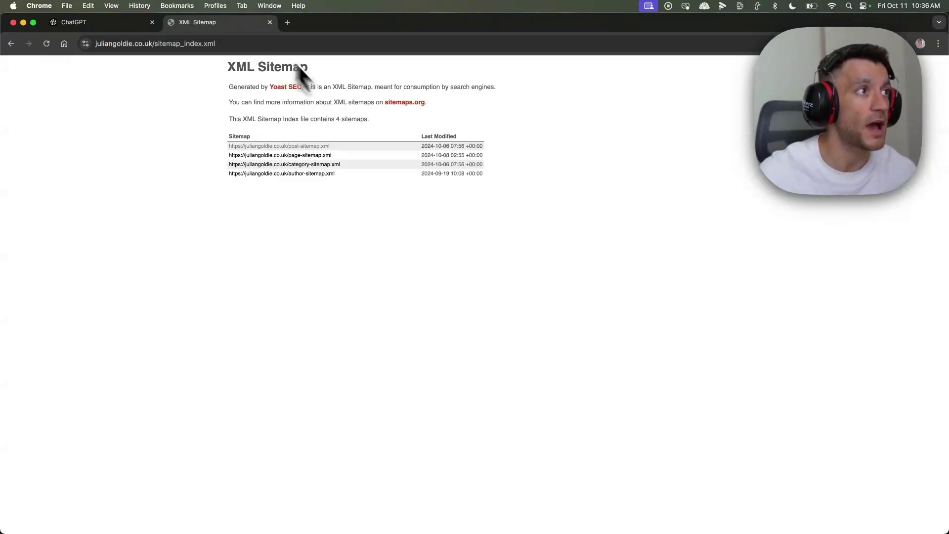
{"action": "left_click", "coordinate": [319, 146]}
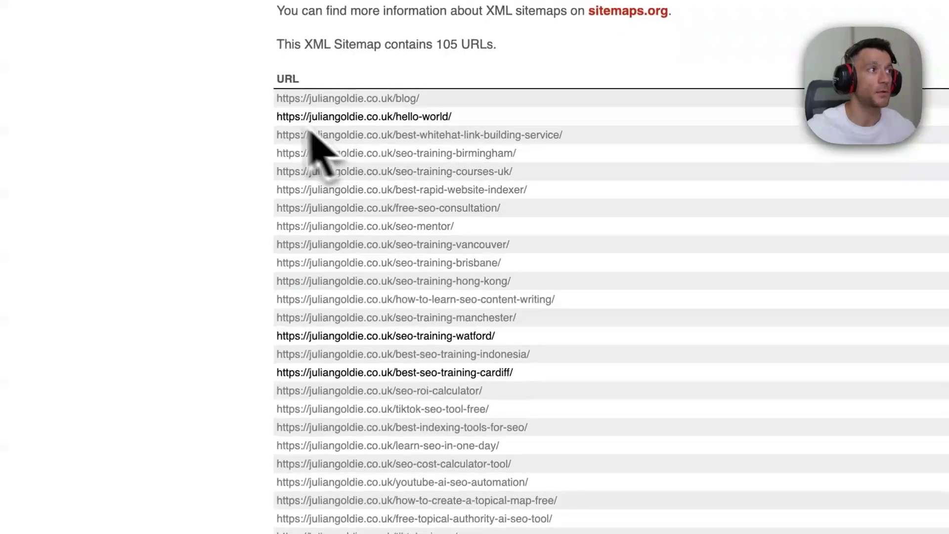
{"action": "left_click_drag", "start_coordinate": [271, 108], "coordinate": [593, 317]}
{"action": "scroll", "coordinate": [593, 318], "scroll_direction": "down", "scroll_amount": 10}
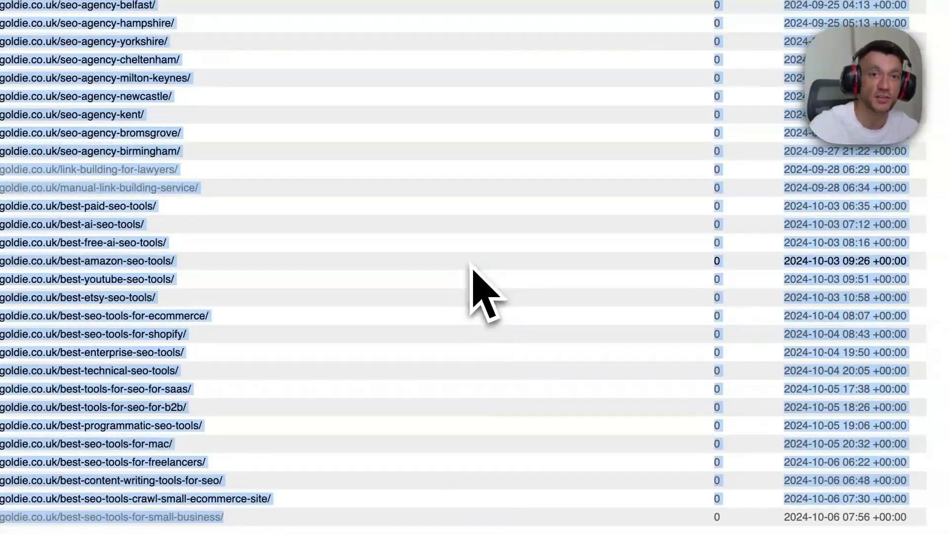
{"action": "scroll", "coordinate": [490, 286], "scroll_direction": "up", "scroll_amount": 15}
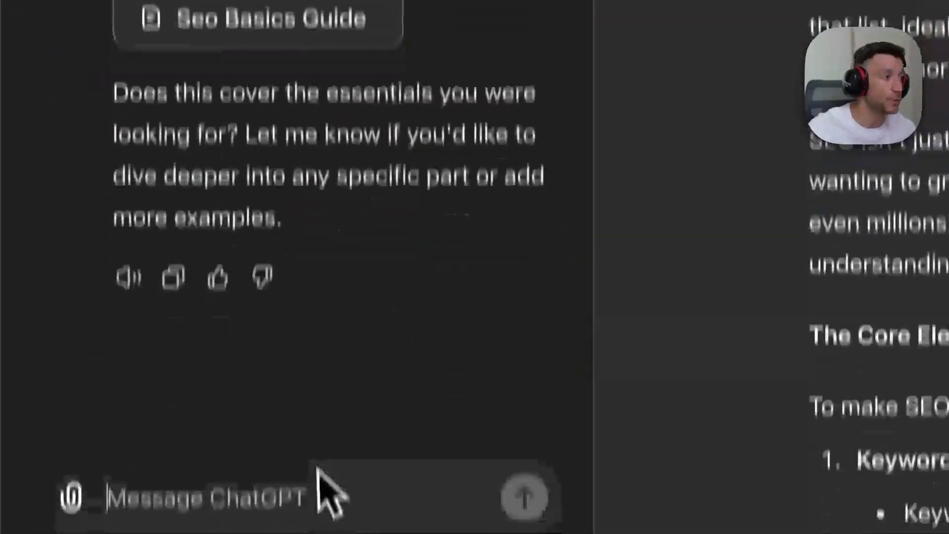
Send the pasted sitemap URLs headed 'Suggest 5 internal links to insert into my content:'
{"action": "key", "text": "super+v"}
{"action": "key", "text": "shift+Return"}
{"action": "key", "text": "shift+Return"}
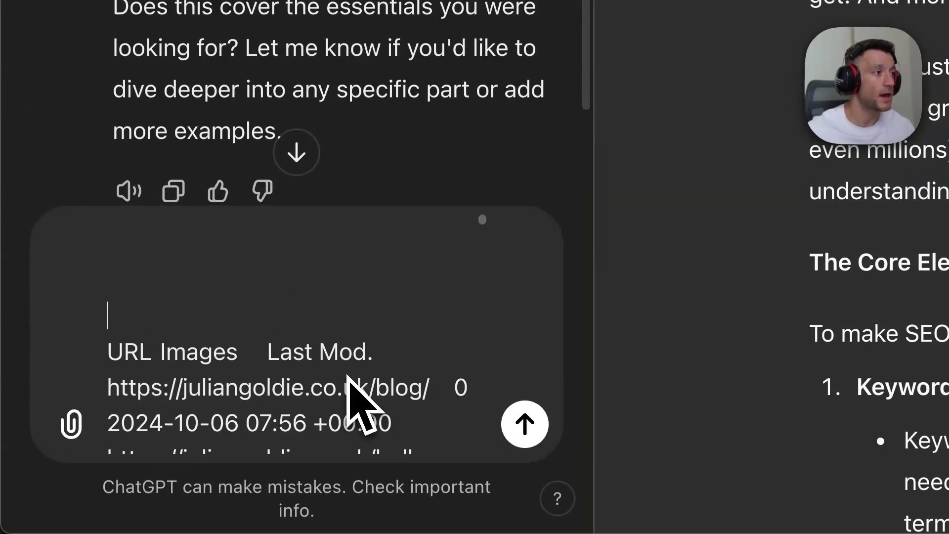
{"action": "type", "text": "Suggest 5 int"}
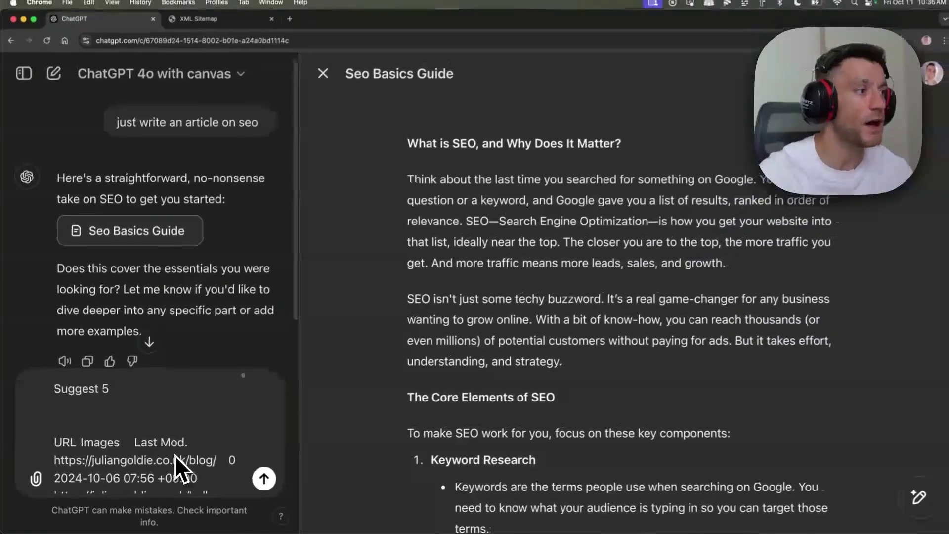
{"action": "type", "text": "ernal links to inser"}
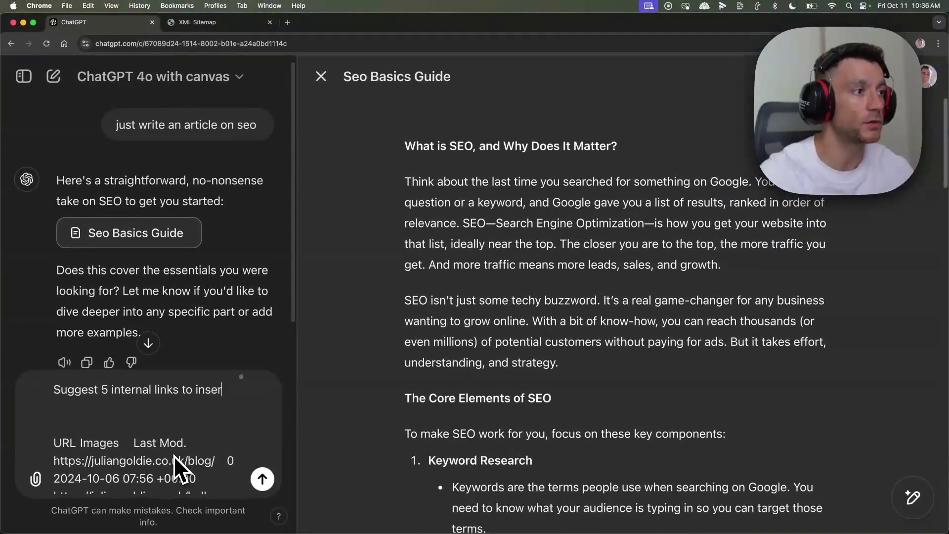
{"action": "type", "text": "t into my content:"}
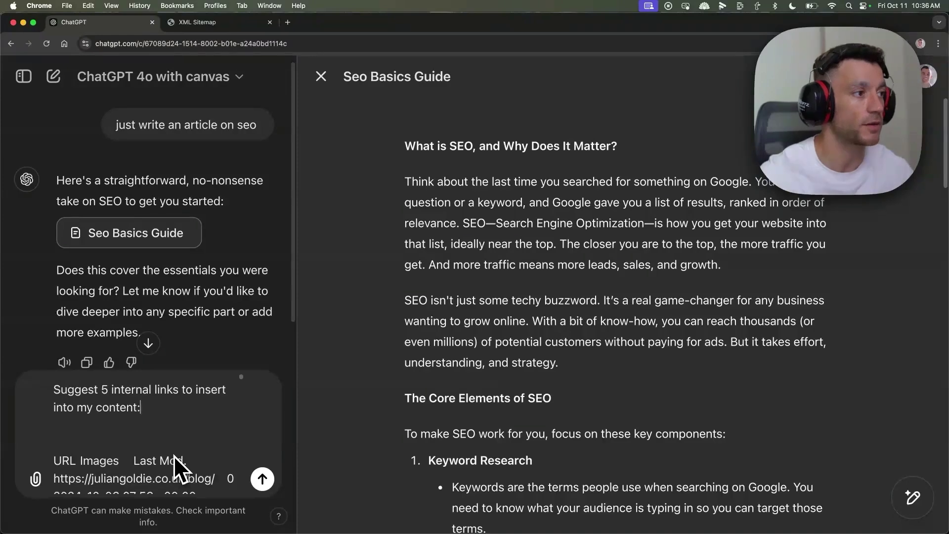
{"action": "key", "text": "Delete"}
{"action": "scroll", "coordinate": [151, 430], "scroll_direction": "down", "scroll_amount": 5}
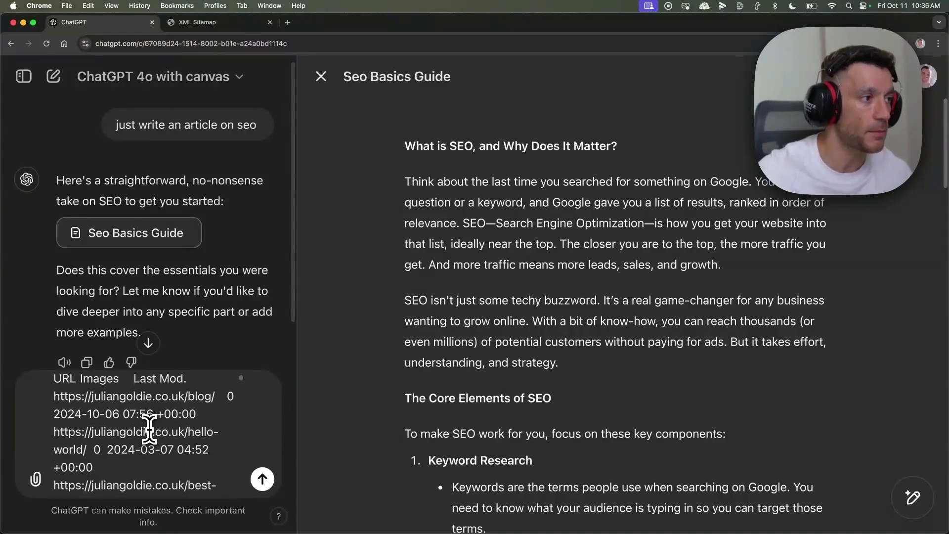
{"action": "scroll", "coordinate": [151, 430], "scroll_direction": "down", "scroll_amount": 3}
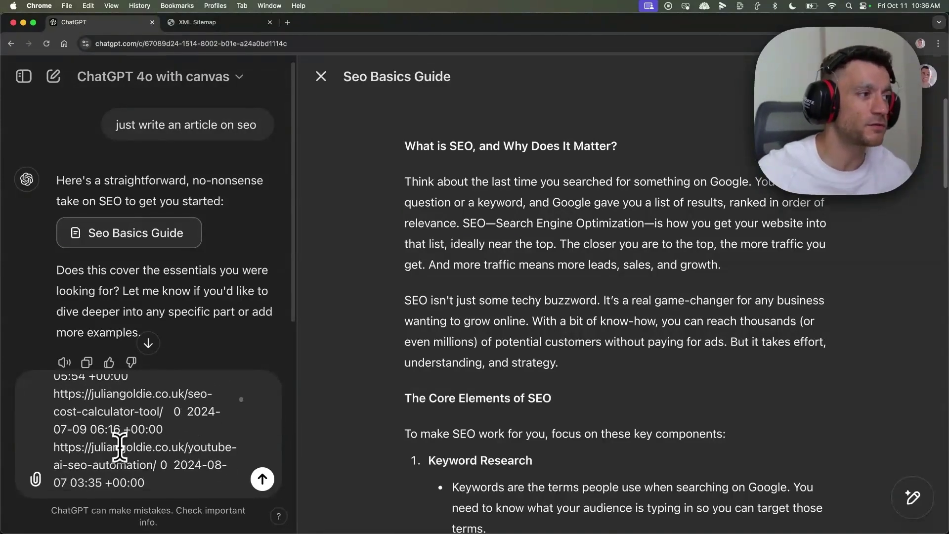
{"action": "scroll", "coordinate": [117, 435], "scroll_direction": "down", "scroll_amount": 1}
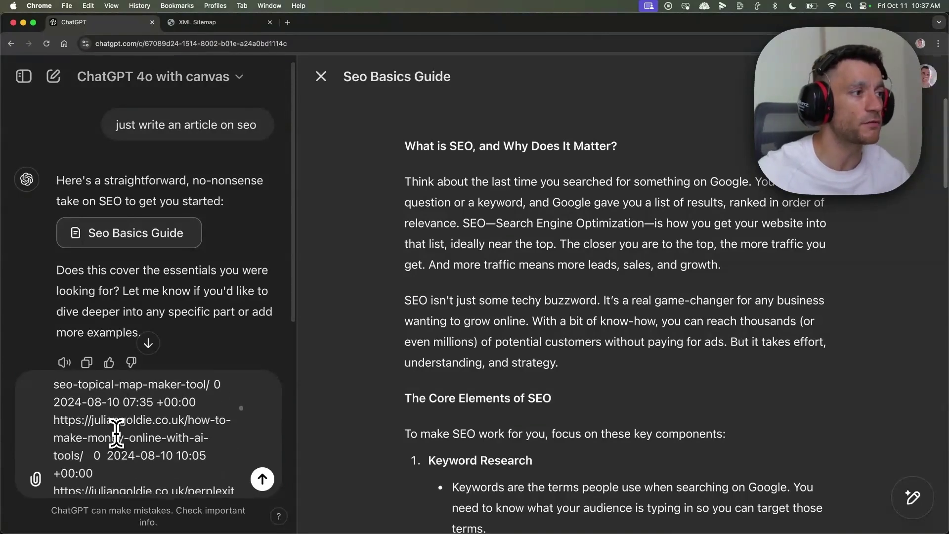
{"action": "scroll", "coordinate": [116, 432], "scroll_direction": "down", "scroll_amount": 3}
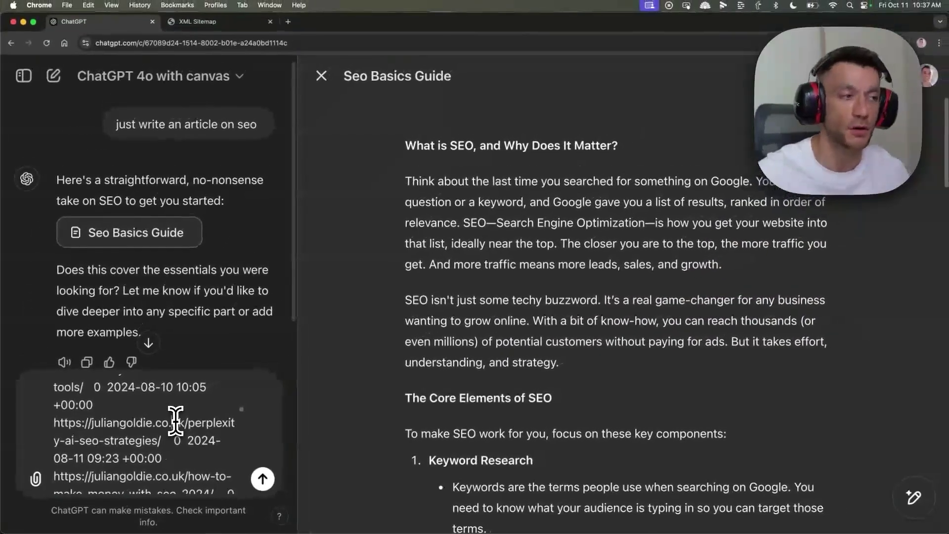
{"action": "key", "text": "Return"}
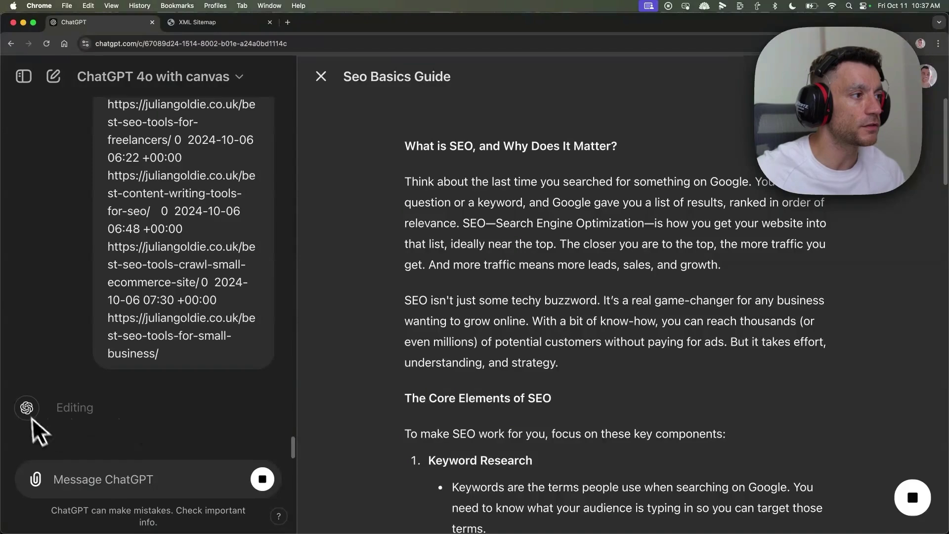
Scroll through the guide's five new internal links and select the manual link building service bullet
{"action": "scroll", "coordinate": [504, 247], "scroll_direction": "down", "scroll_amount": 12}
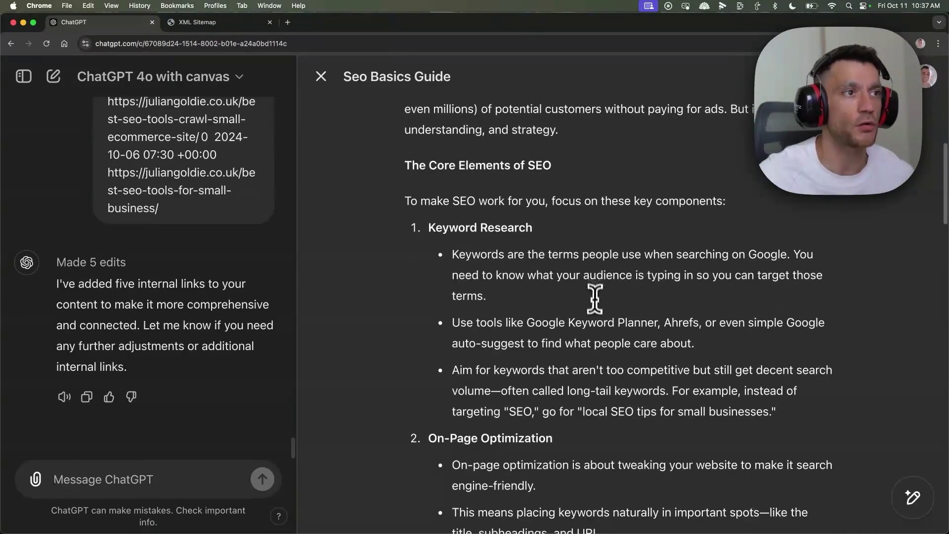
{"action": "scroll", "coordinate": [600, 329], "scroll_direction": "down", "scroll_amount": 4}
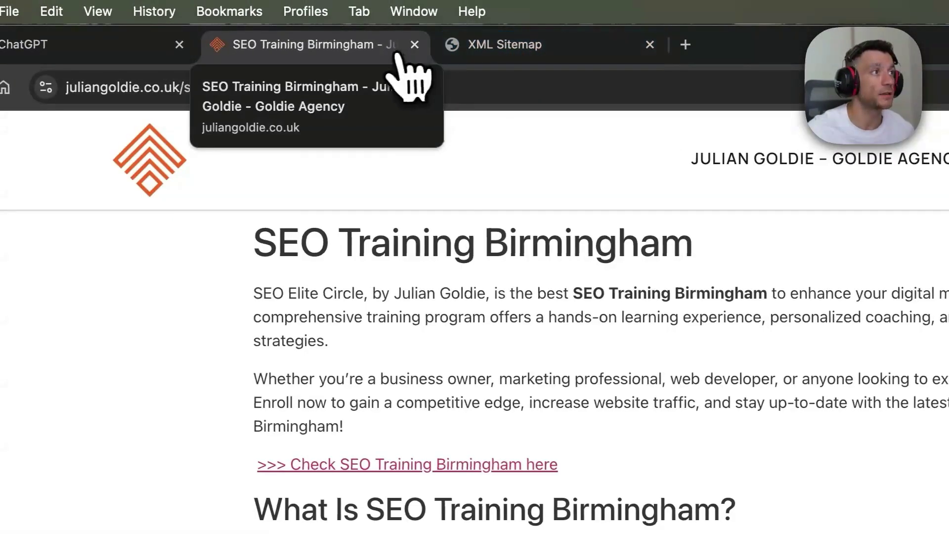
{"action": "left_click", "coordinate": [158, 47]}
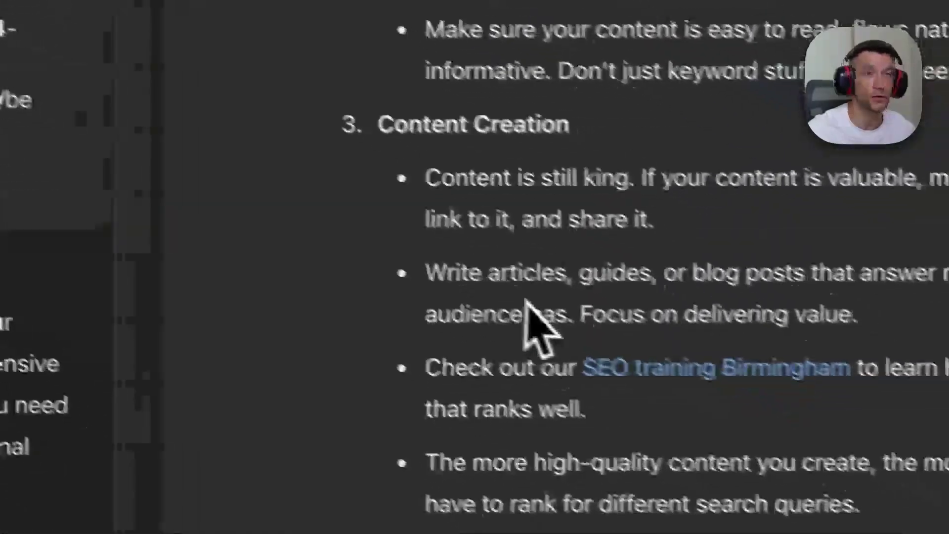
{"action": "mouse_move", "coordinate": [647, 326]}
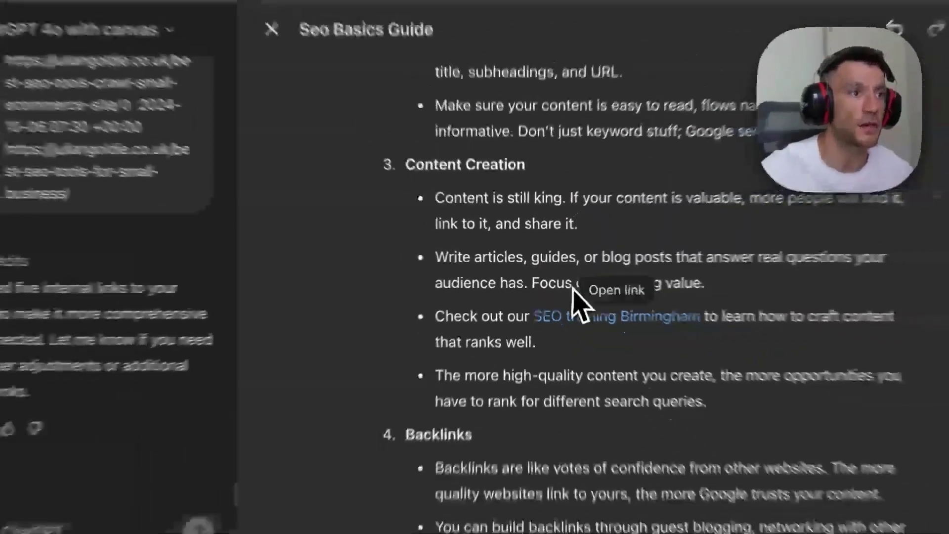
{"action": "scroll", "coordinate": [591, 375], "scroll_direction": "down", "scroll_amount": 3}
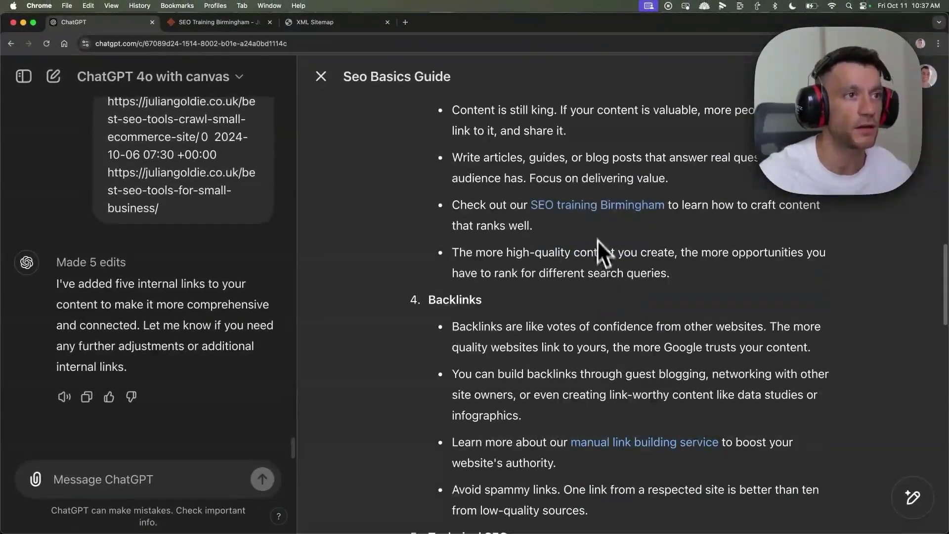
{"action": "scroll", "coordinate": [600, 338], "scroll_direction": "down", "scroll_amount": 3}
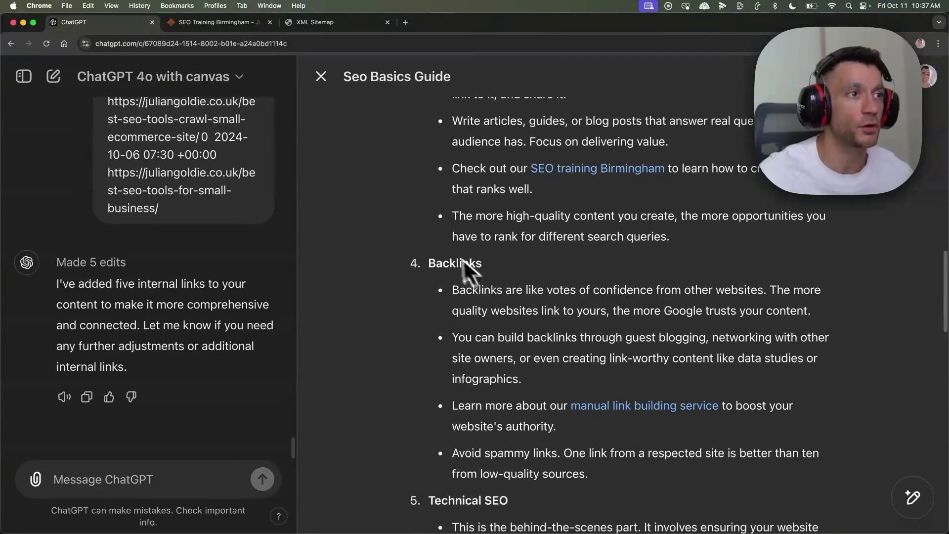
{"action": "scroll", "coordinate": [563, 282], "scroll_direction": "down", "scroll_amount": 3}
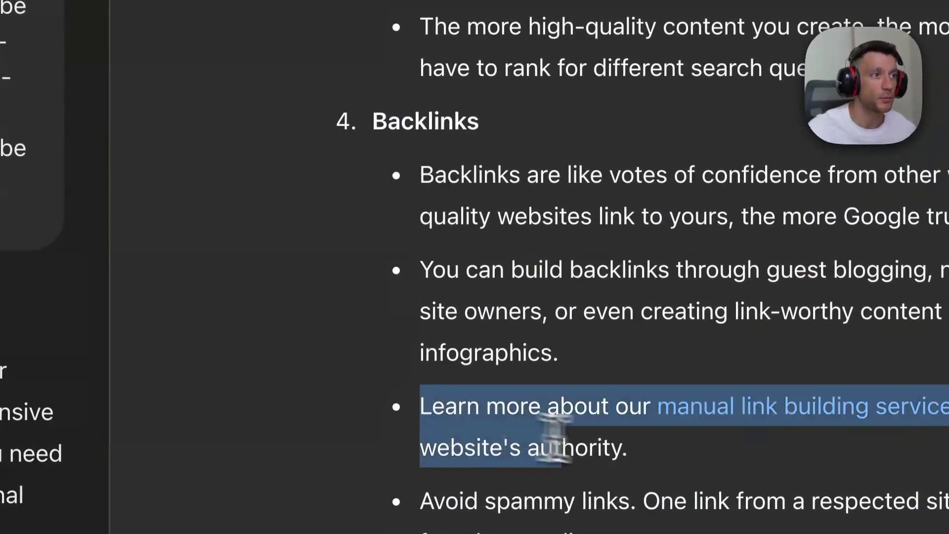
{"action": "left_click", "coordinate": [635, 447]}
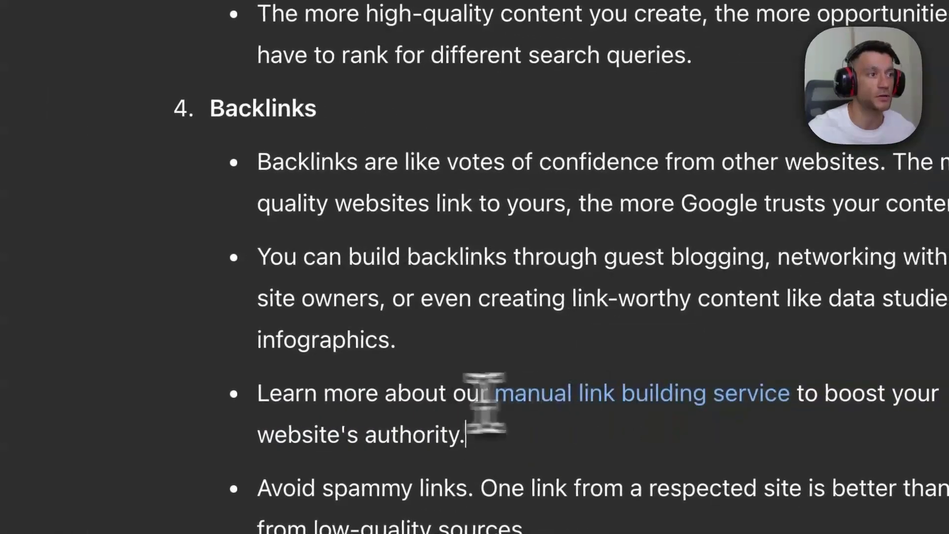
{"action": "left_click_drag", "start_coordinate": [305, 393], "coordinate": [624, 417]}
Open the manual link building service link and look over its page
{"action": "left_click", "coordinate": [641, 426]}
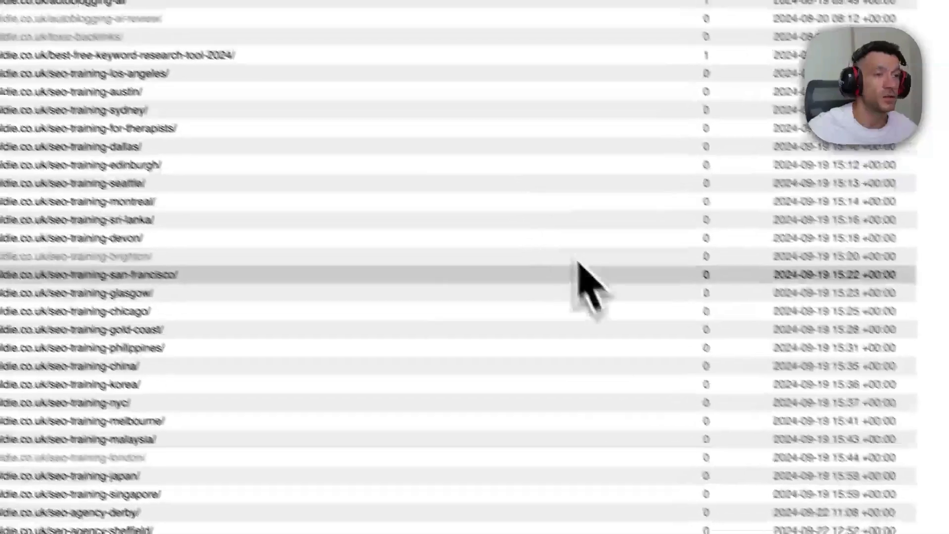
{"action": "scroll", "coordinate": [577, 275], "scroll_direction": "down", "scroll_amount": 10}
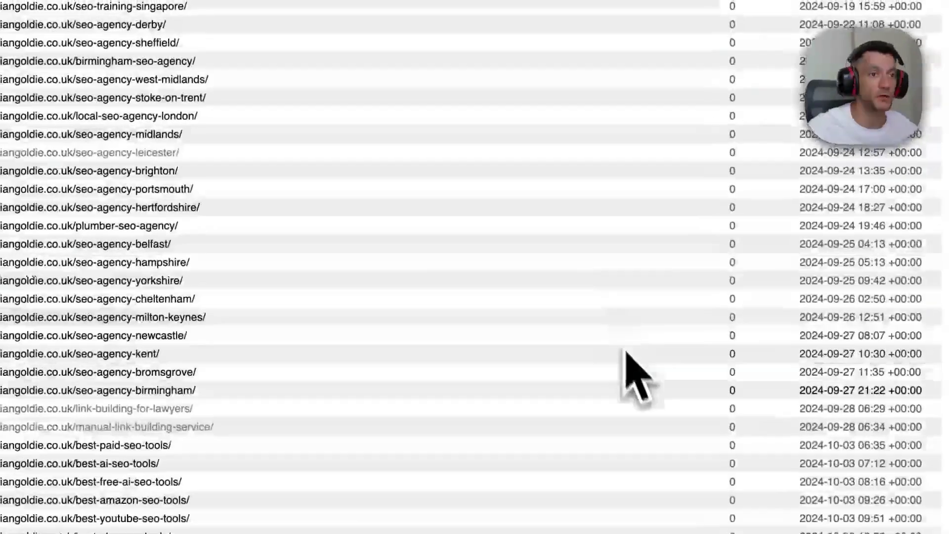
{"action": "scroll", "coordinate": [636, 470], "scroll_direction": "up", "scroll_amount": 20}
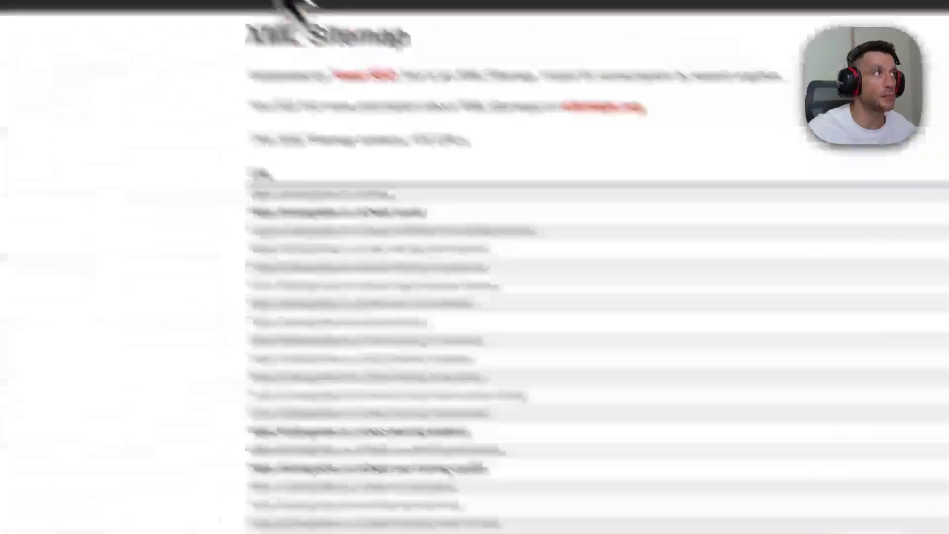
In the canvas, check the Technical SEO heading and the SEO mentor sentence links
{"action": "left_click", "coordinate": [293, 6]}
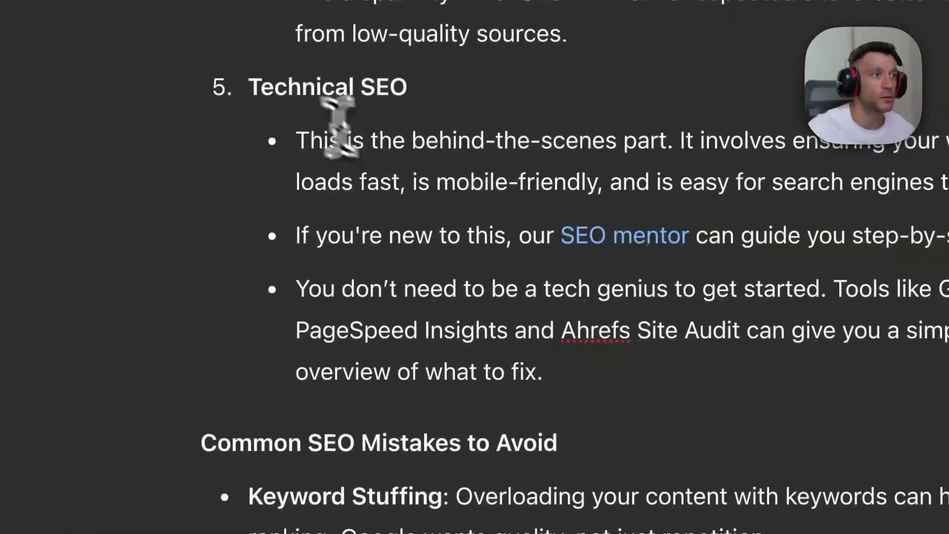
{"action": "left_click_drag", "start_coordinate": [142, 379], "coordinate": [253, 379]}
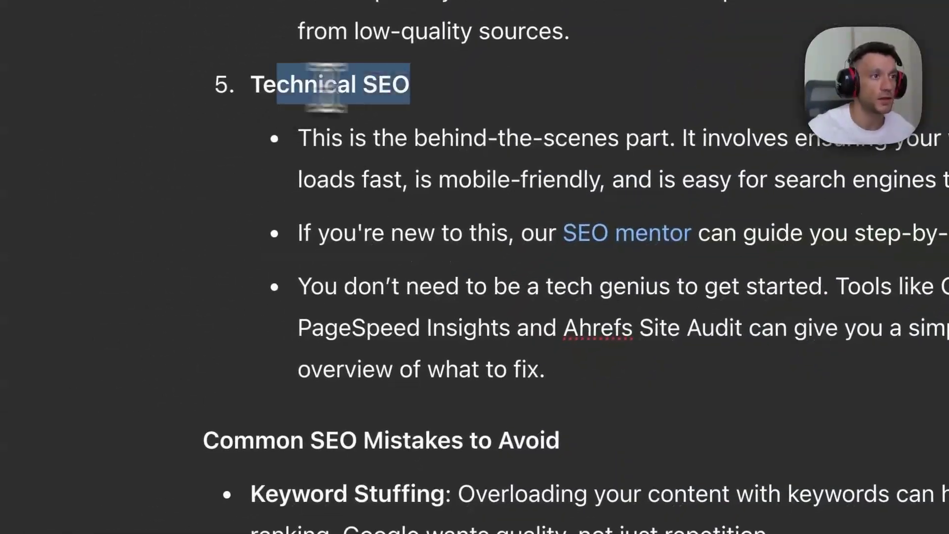
{"action": "left_click", "coordinate": [567, 286]}
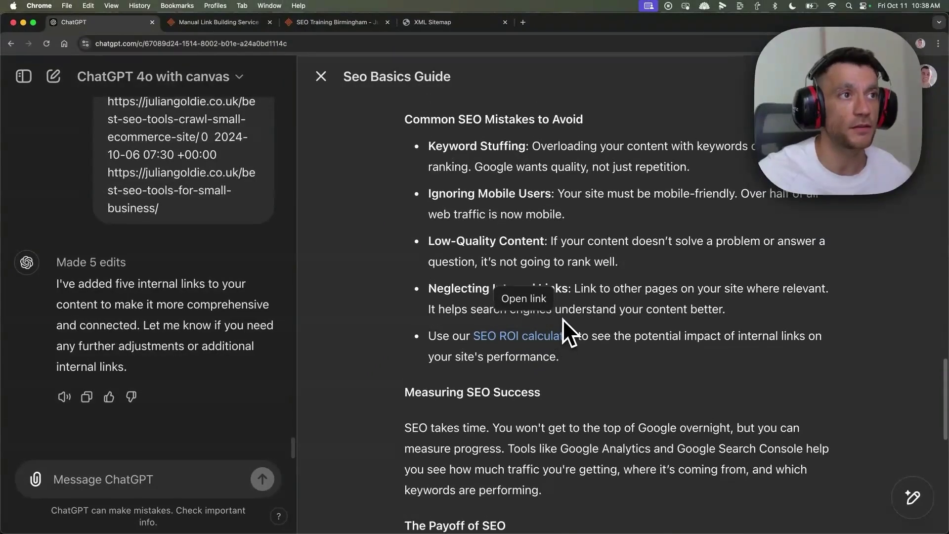
{"action": "scroll", "coordinate": [509, 331], "scroll_direction": "up", "scroll_amount": 3}
{"action": "scroll", "coordinate": [588, 232], "scroll_direction": "up", "scroll_amount": 2}
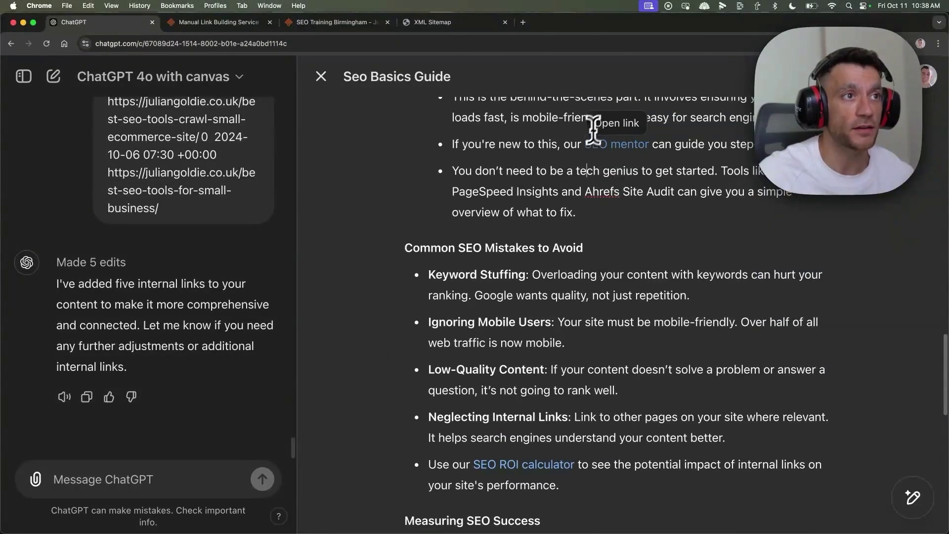
{"action": "scroll", "coordinate": [535, 147], "scroll_direction": "up", "scroll_amount": 6}
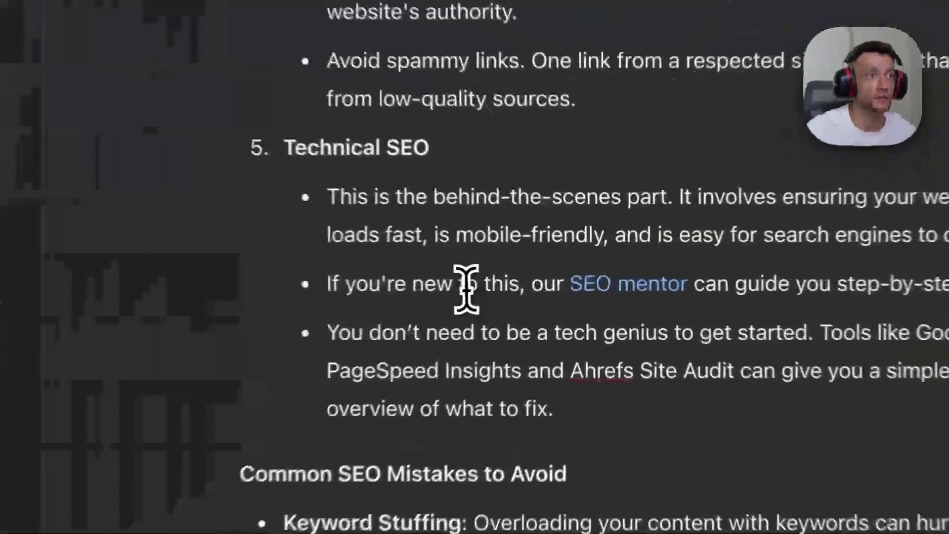
{"action": "triple_click", "coordinate": [533, 277]}
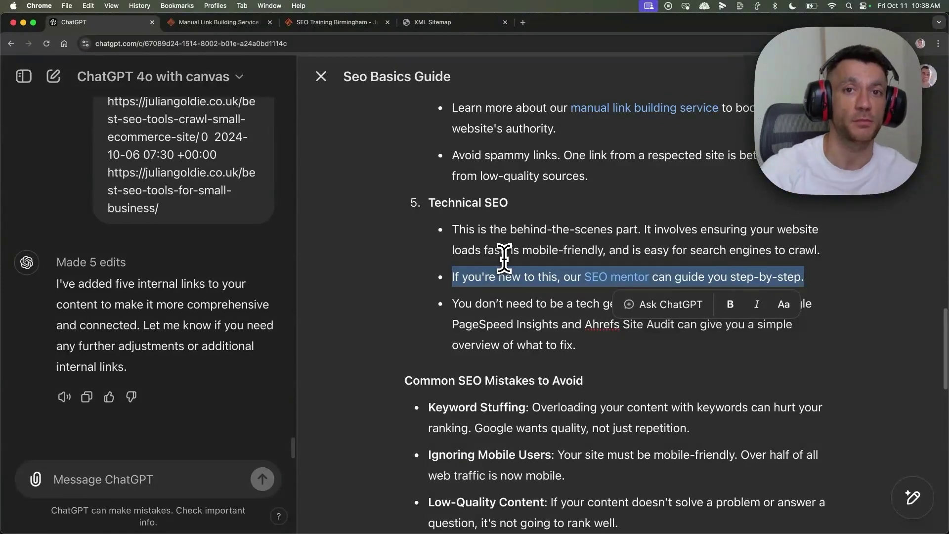
{"action": "scroll", "coordinate": [504, 257], "scroll_direction": "down", "scroll_amount": 5}
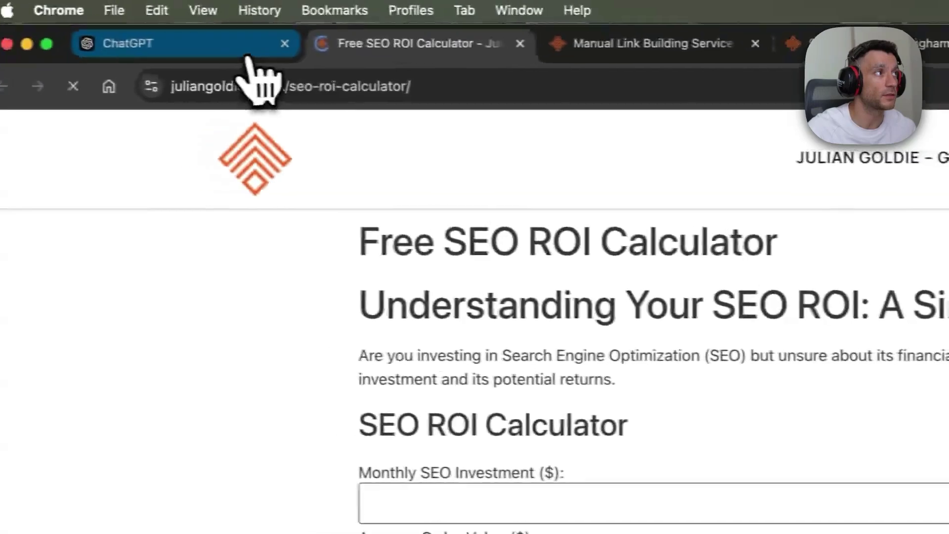
Check the Neglecting Internal Links bullet and open the SEO ROI calculator link
{"action": "left_click", "coordinate": [198, 57]}
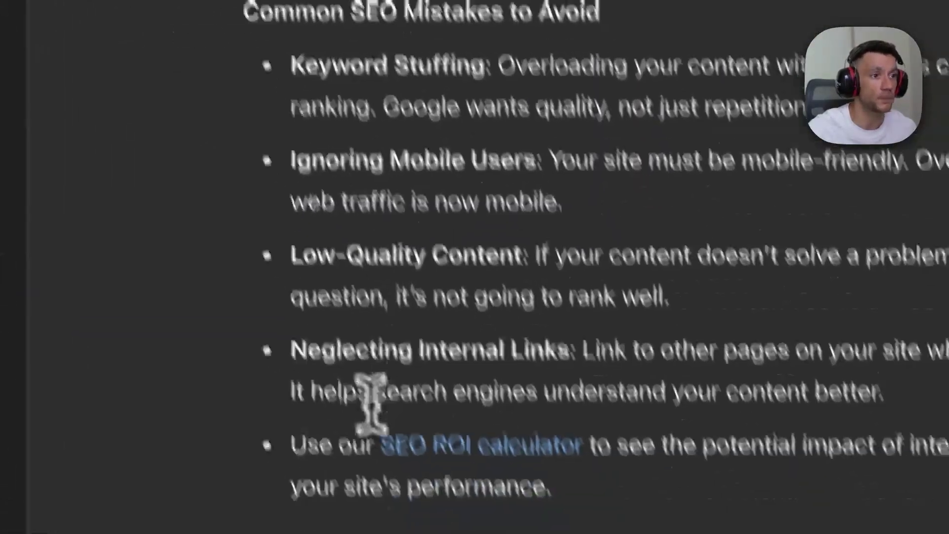
{"action": "left_click_drag", "start_coordinate": [269, 271], "coordinate": [821, 308]}
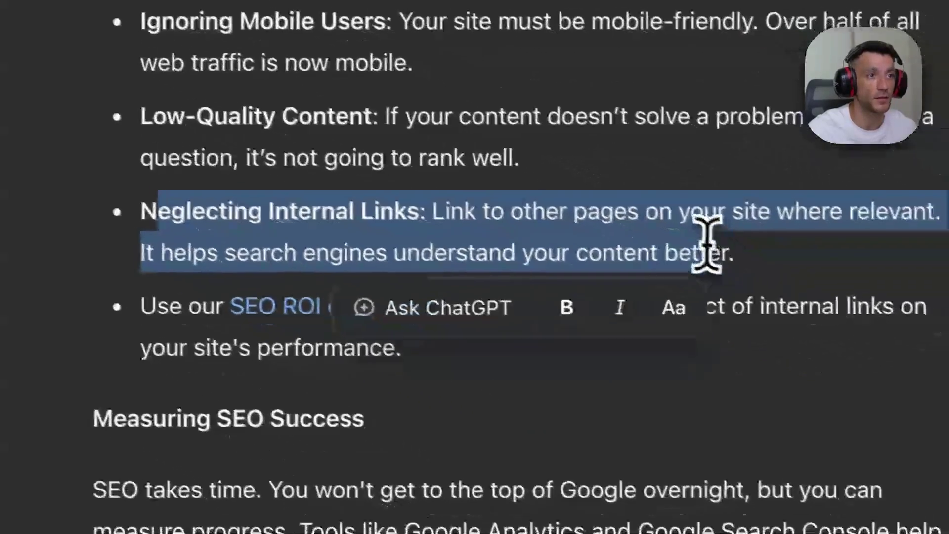
{"action": "left_click", "coordinate": [560, 253]}
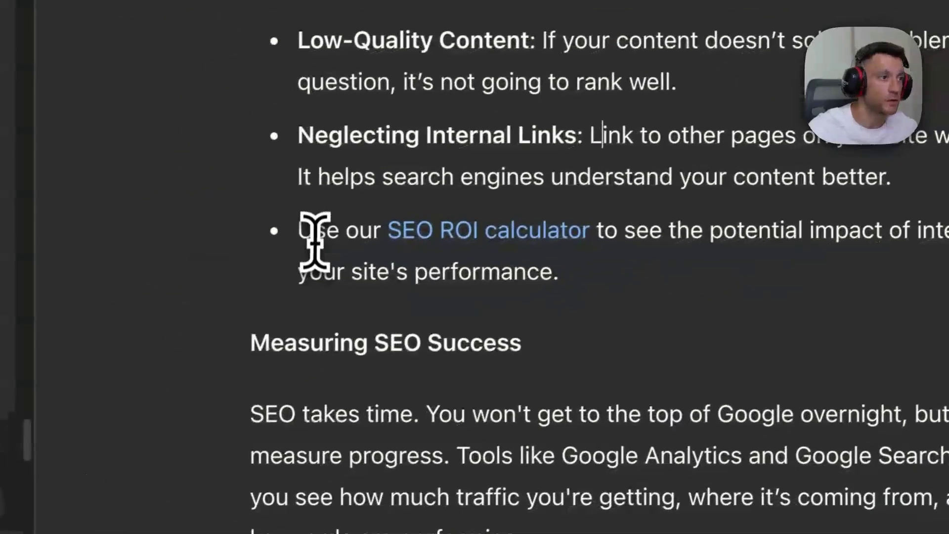
{"action": "left_click_drag", "start_coordinate": [130, 296], "coordinate": [336, 296]}
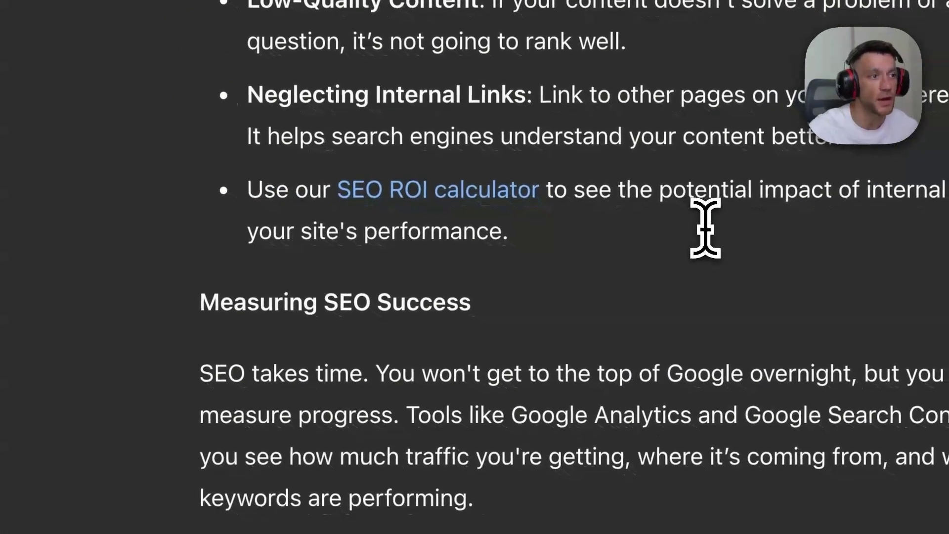
{"action": "left_click_drag", "start_coordinate": [763, 267], "coordinate": [546, 269]}
{"action": "scroll", "coordinate": [388, 233], "scroll_direction": "down", "scroll_amount": 15}
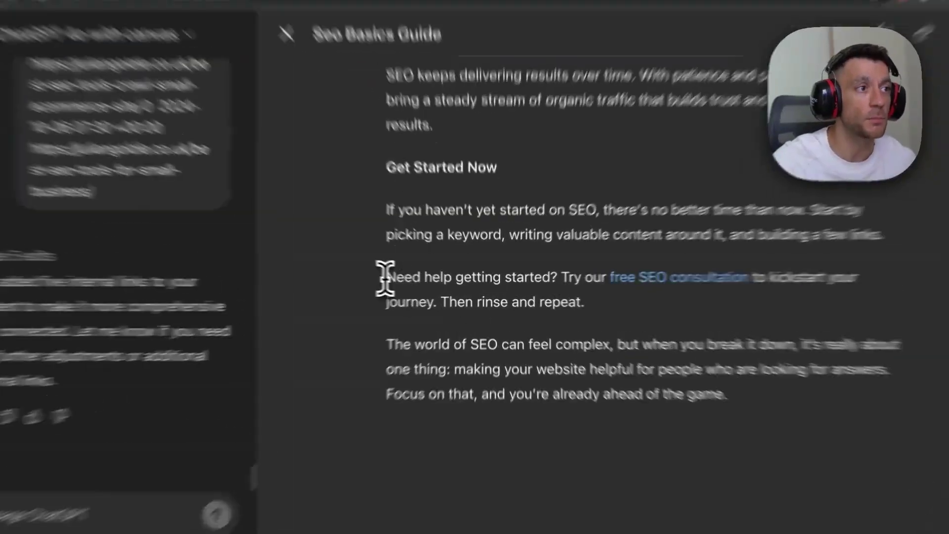
Highlight the 'Need help getting started?' paragraph and open its free SEO consultation link
{"action": "left_click_drag", "start_coordinate": [402, 280], "coordinate": [522, 280]}
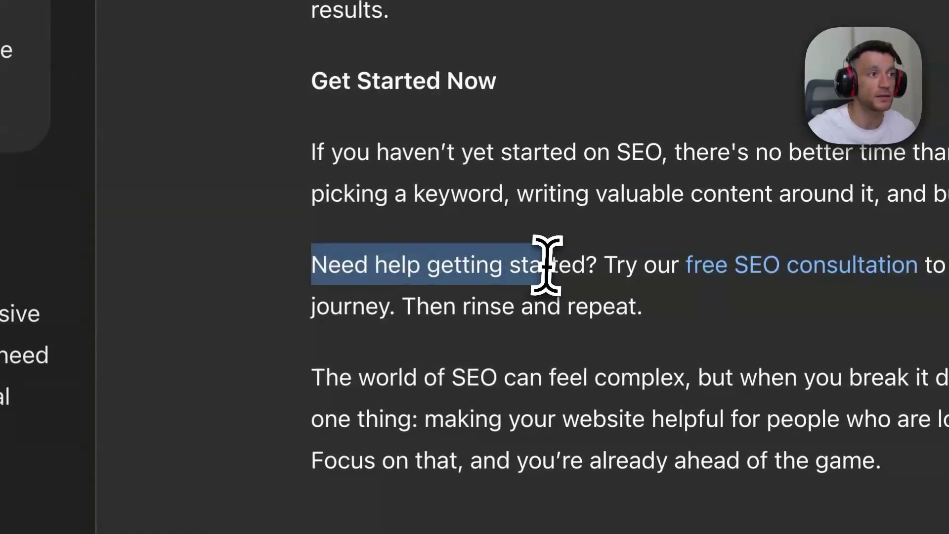
{"action": "left_click_drag", "start_coordinate": [589, 264], "coordinate": [935, 265]}
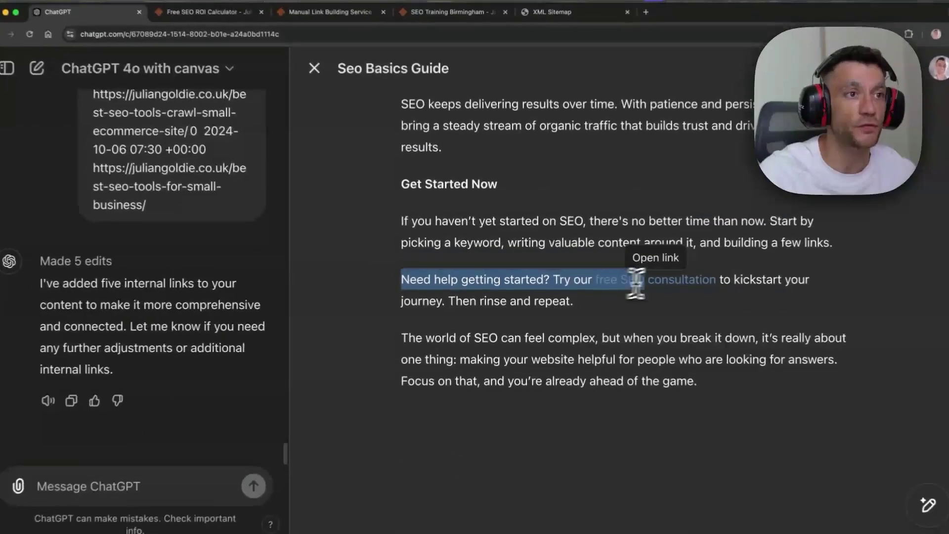
{"action": "left_click_drag", "start_coordinate": [729, 284], "coordinate": [731, 293]}
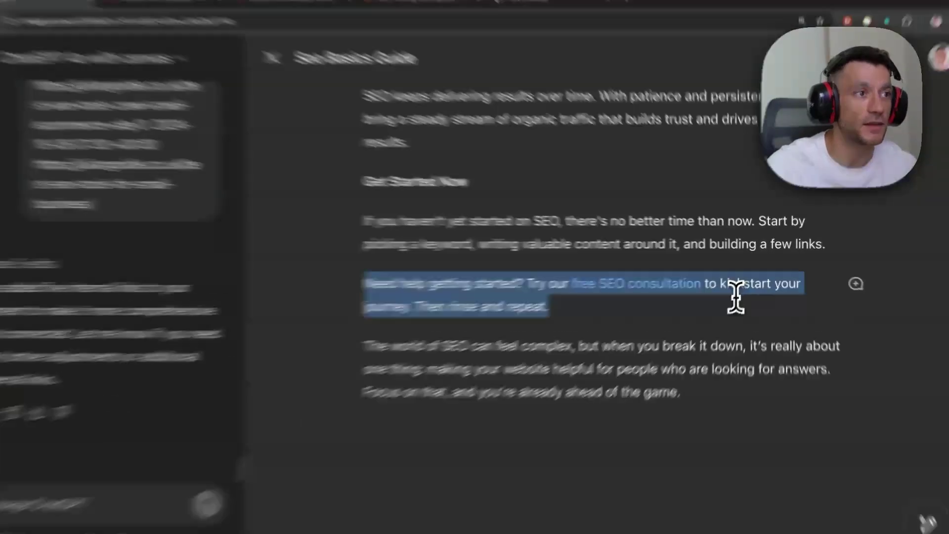
{"action": "left_click", "coordinate": [732, 292]}
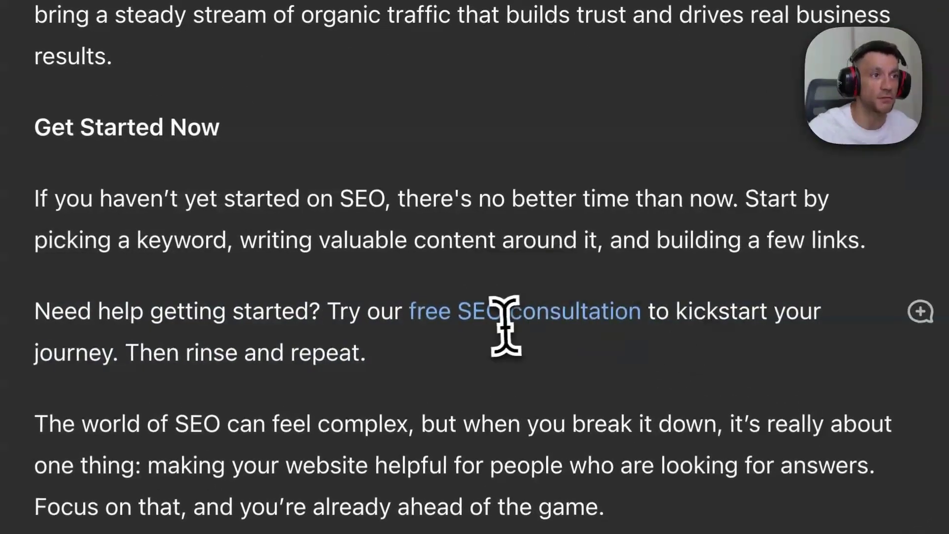
{"action": "mouse_move", "coordinate": [505, 317]}
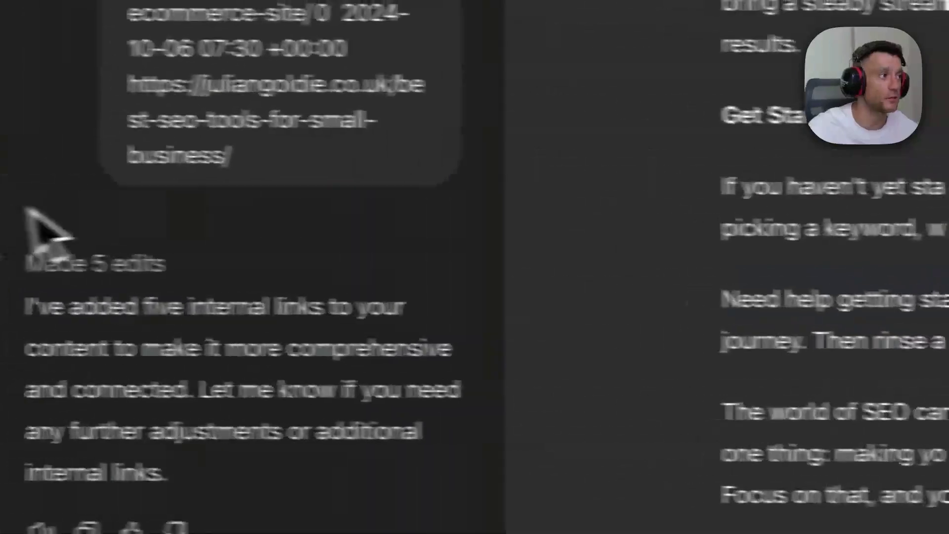
Scroll back up to the 'Suggest 5 internal links' prompt and highlight it
{"action": "scroll", "coordinate": [157, 303], "scroll_direction": "up", "scroll_amount": 15}
{"action": "scroll", "coordinate": [156, 303], "scroll_direction": "up", "scroll_amount": 20}
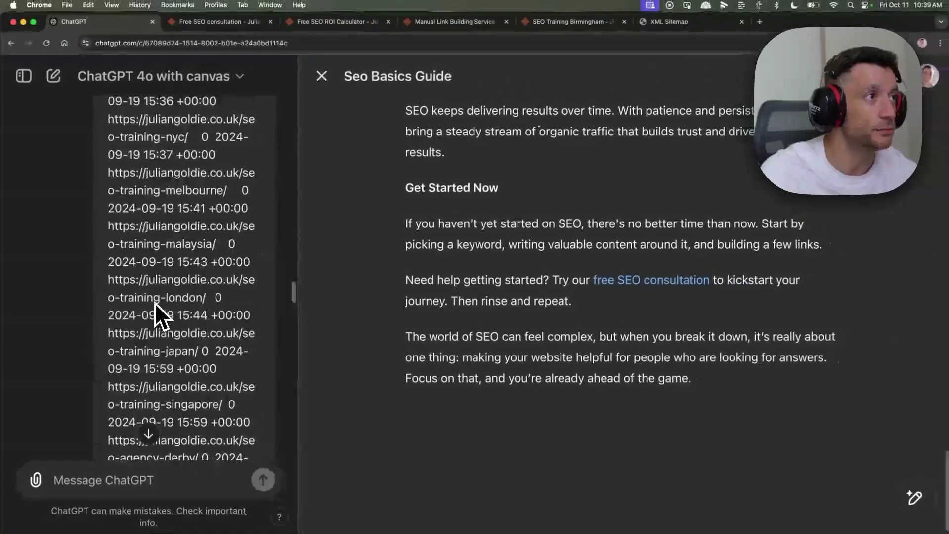
{"action": "scroll", "coordinate": [152, 288], "scroll_direction": "up", "scroll_amount": 15}
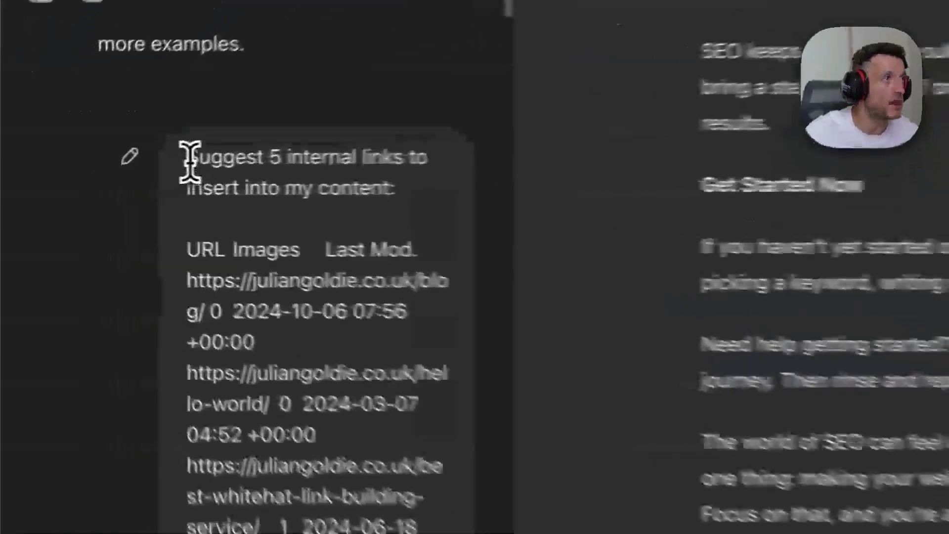
{"action": "left_click_drag", "start_coordinate": [108, 172], "coordinate": [233, 193]}
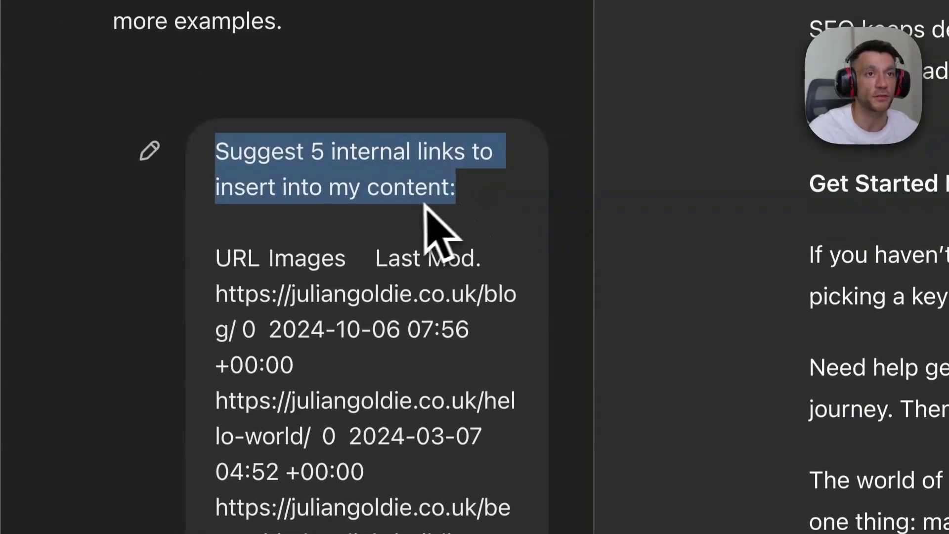
{"action": "left_click", "coordinate": [386, 228]}
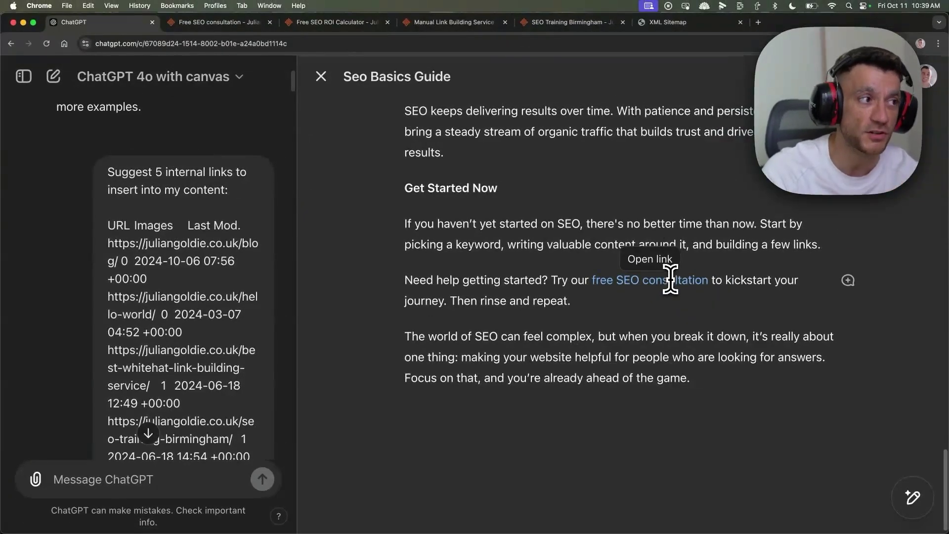
{"action": "scroll", "coordinate": [264, 249], "scroll_direction": "down", "scroll_amount": 15}
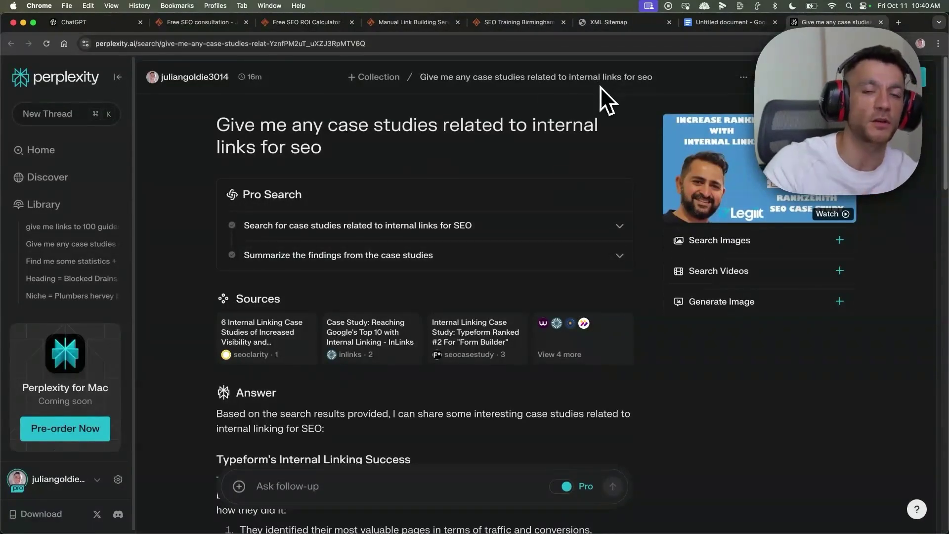
Read through Perplexity's case-study answer and highlight the 23% traffic increase result
{"action": "scroll", "coordinate": [595, 314], "scroll_direction": "down", "scroll_amount": 2}
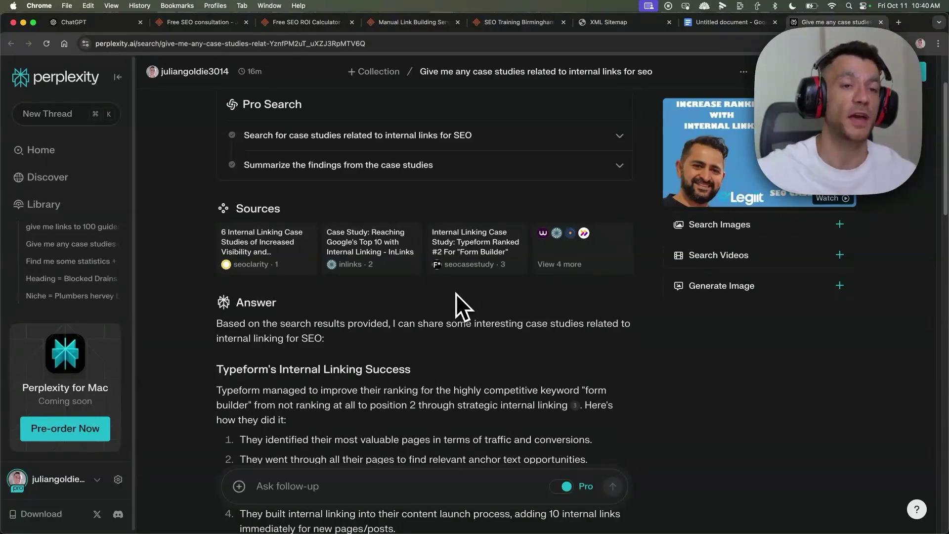
{"action": "scroll", "coordinate": [457, 316], "scroll_direction": "down", "scroll_amount": 6}
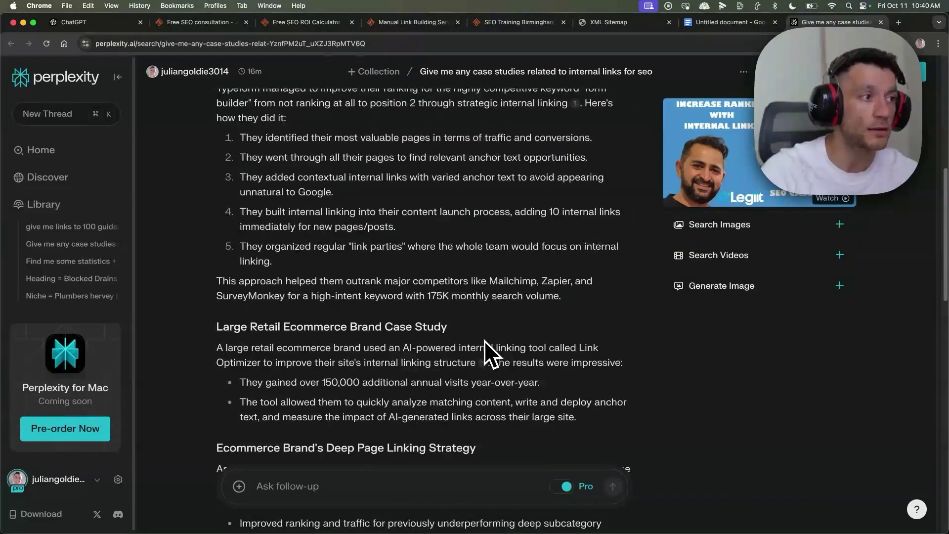
{"action": "scroll", "coordinate": [451, 319], "scroll_direction": "up", "scroll_amount": 4}
{"action": "scroll", "coordinate": [444, 310], "scroll_direction": "down", "scroll_amount": 6}
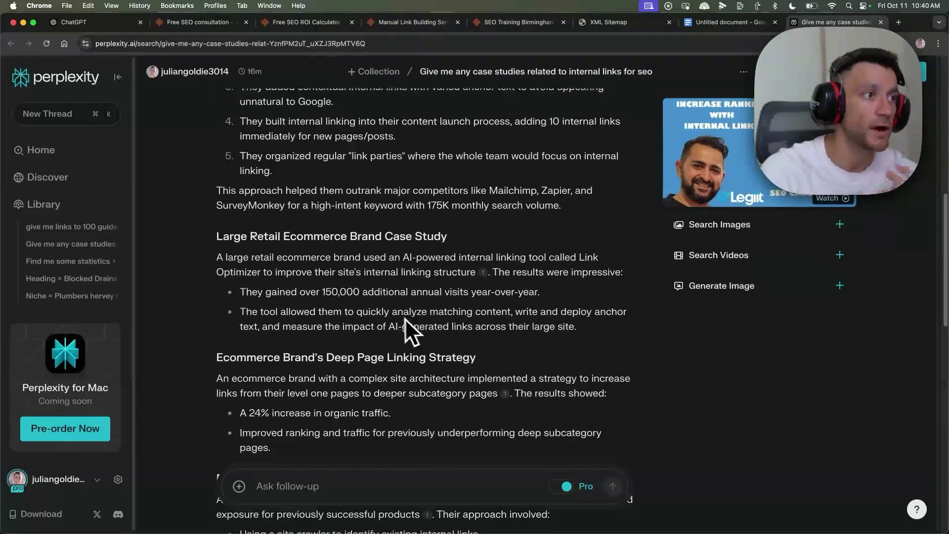
{"action": "scroll", "coordinate": [297, 366], "scroll_direction": "down", "scroll_amount": 2}
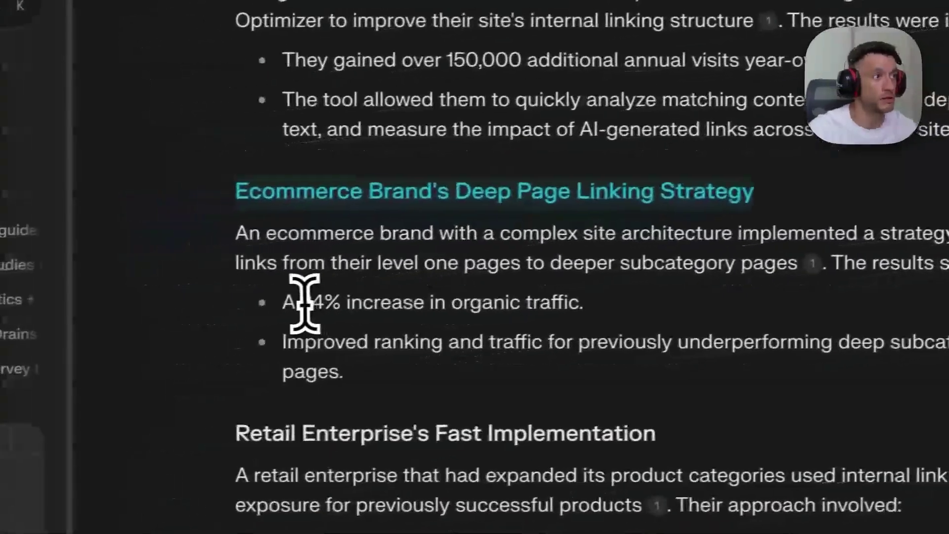
{"action": "left_click_drag", "start_coordinate": [361, 297], "coordinate": [604, 307]}
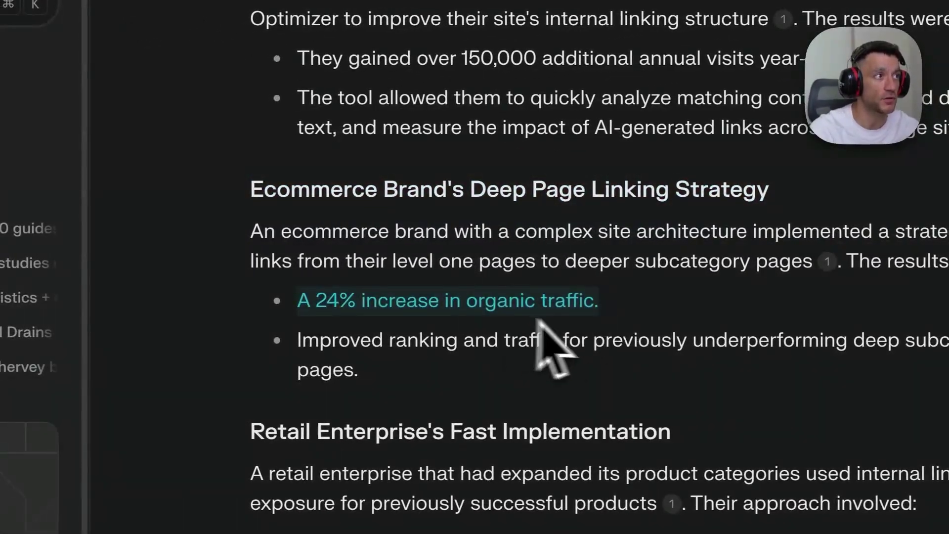
{"action": "scroll", "coordinate": [574, 346], "scroll_direction": "up", "scroll_amount": 1}
{"action": "scroll", "coordinate": [543, 297], "scroll_direction": "up", "scroll_amount": 1}
{"action": "scroll", "coordinate": [346, 306], "scroll_direction": "down", "scroll_amount": 7}
{"action": "left_click_drag", "start_coordinate": [251, 317], "coordinate": [427, 316]}
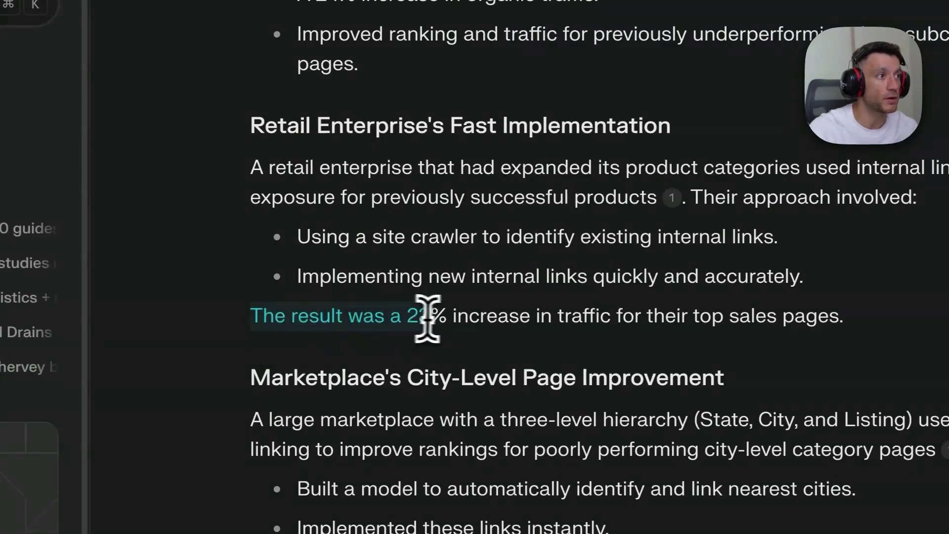
{"action": "left_click_drag", "start_coordinate": [490, 321], "coordinate": [848, 318]}
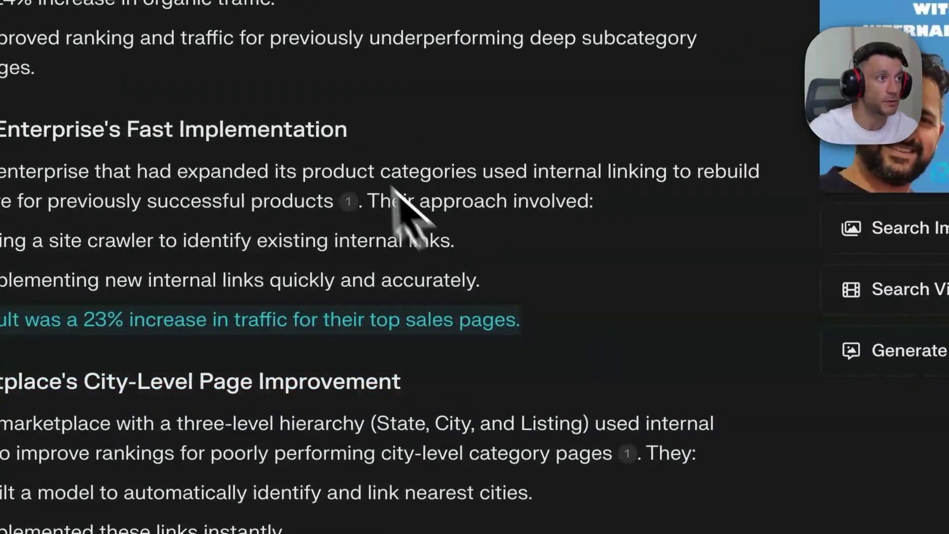
{"action": "mouse_move", "coordinate": [354, 201]}
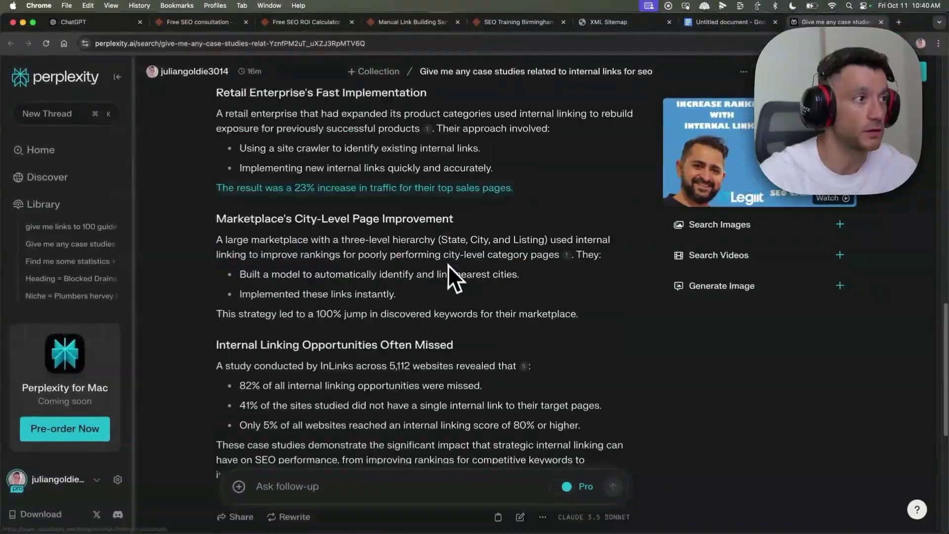
{"action": "scroll", "coordinate": [356, 212], "scroll_direction": "down", "scroll_amount": 5}
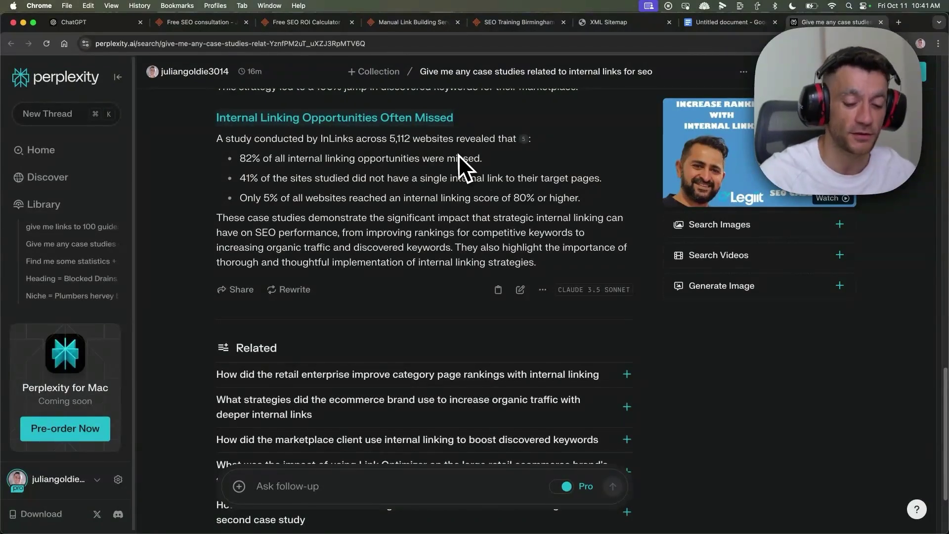
Zoom in and highlight the InLinks study's 82% missed-opportunities and 41% of sites statistics
{"action": "key", "text": "super+equal"}
{"action": "key", "text": "super+equal"}
{"action": "key", "text": "super+equal"}
{"action": "key", "text": "super+equal"}
{"action": "scroll", "coordinate": [470, 198], "scroll_direction": "down", "scroll_amount": 2}
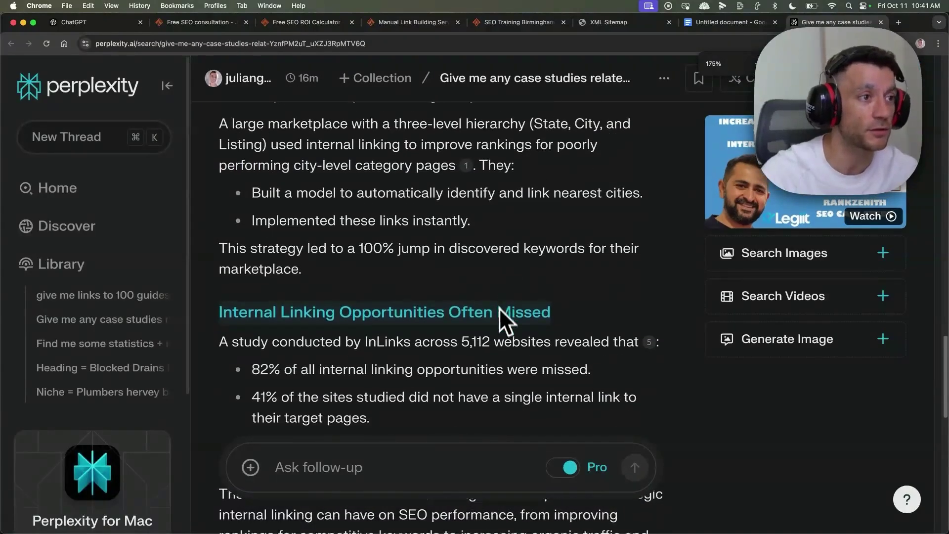
{"action": "scroll", "coordinate": [499, 308], "scroll_direction": "down", "scroll_amount": 5}
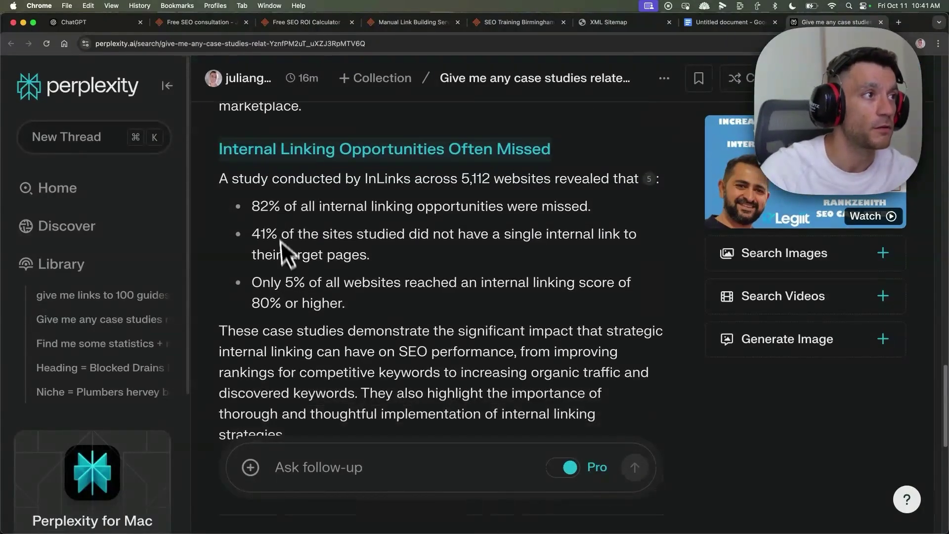
{"action": "left_click_drag", "start_coordinate": [219, 178], "coordinate": [470, 179]}
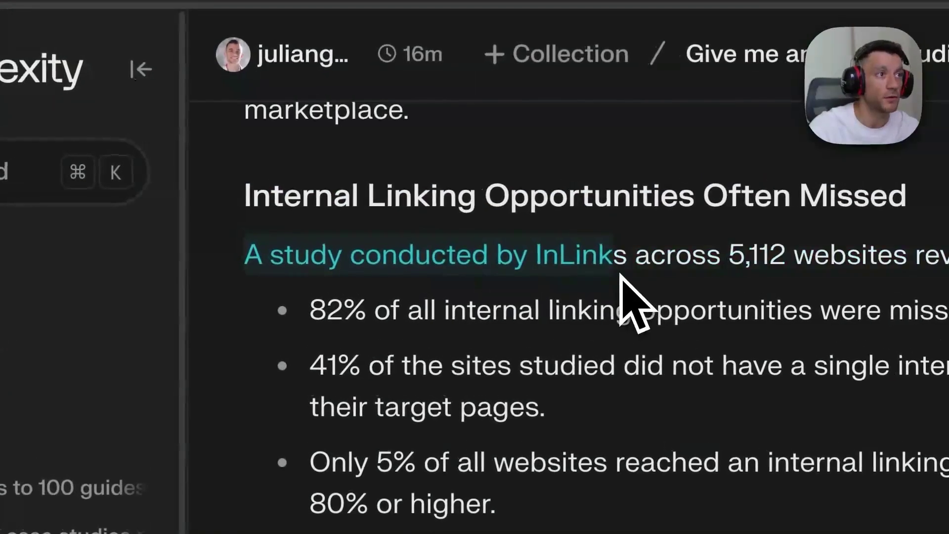
{"action": "left_click_drag", "start_coordinate": [558, 250], "coordinate": [833, 247]}
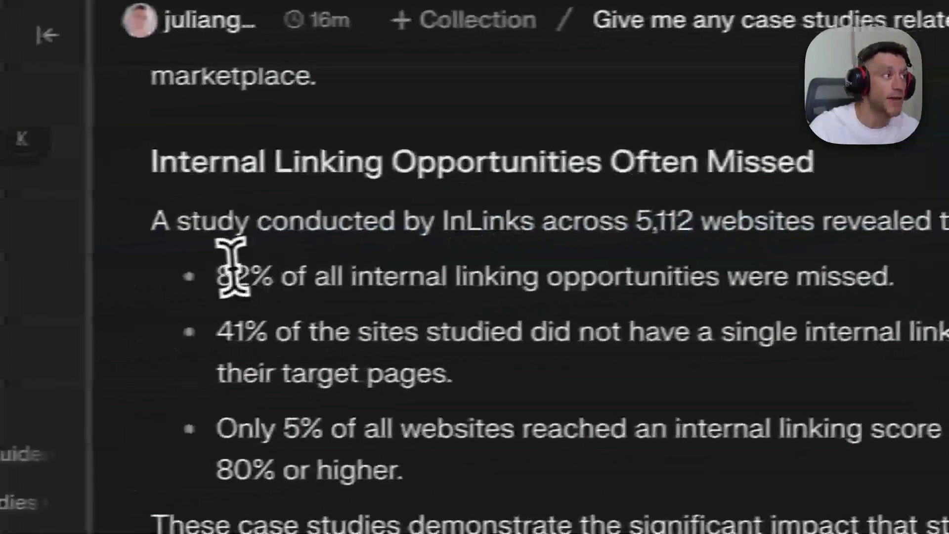
{"action": "left_click_drag", "start_coordinate": [229, 272], "coordinate": [934, 279]}
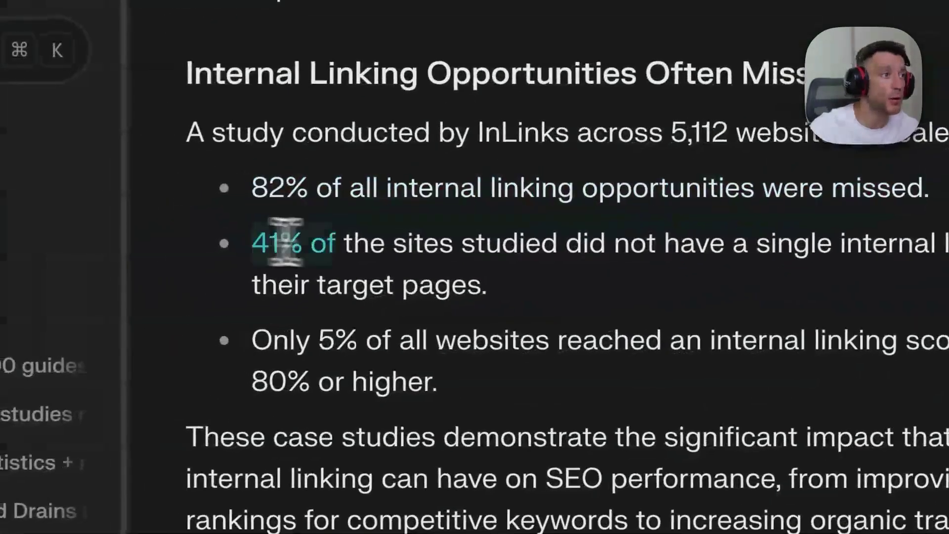
{"action": "left_click_drag", "start_coordinate": [92, 282], "coordinate": [251, 316]}
{"action": "left_click_drag", "start_coordinate": [545, 237], "coordinate": [616, 271]}
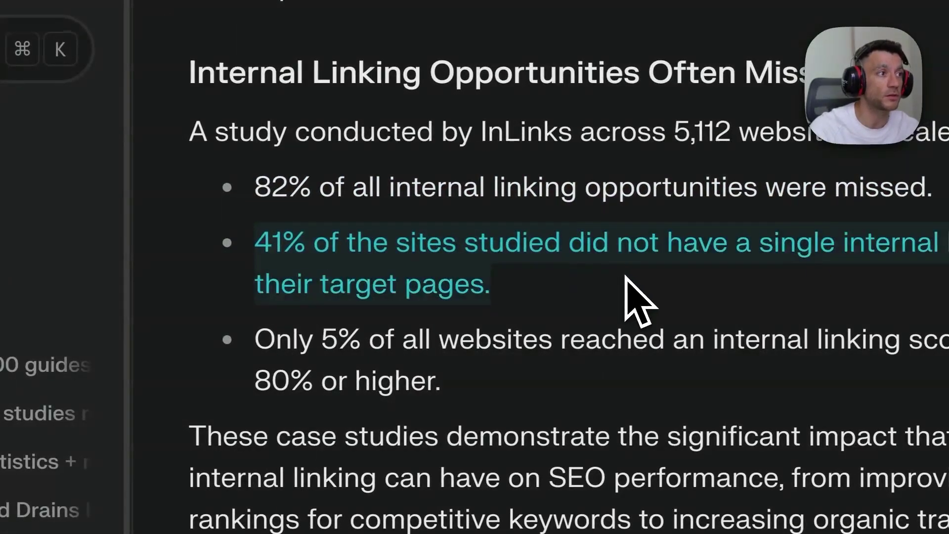
{"action": "left_click", "coordinate": [625, 277]}
{"action": "left_click_drag", "start_coordinate": [253, 240], "coordinate": [509, 267]}
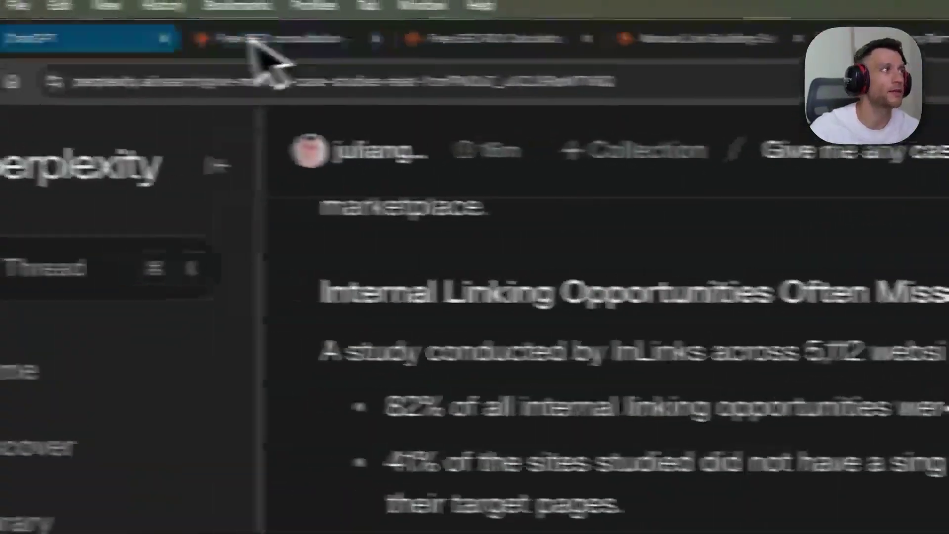
Return to ChatGPT and scroll to the Seo Basics Guide and internal-links request
{"action": "left_click", "coordinate": [254, 42]}
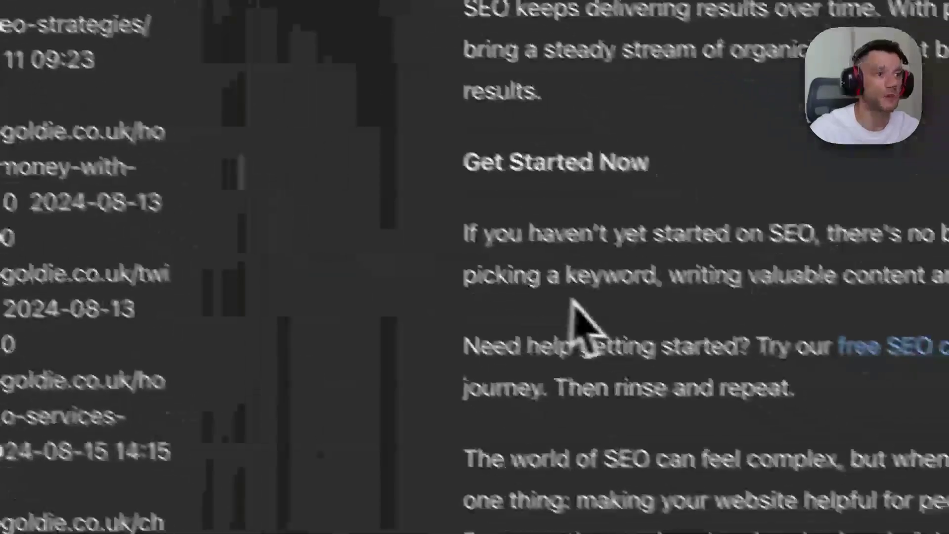
{"action": "scroll", "coordinate": [519, 371], "scroll_direction": "up", "scroll_amount": 20}
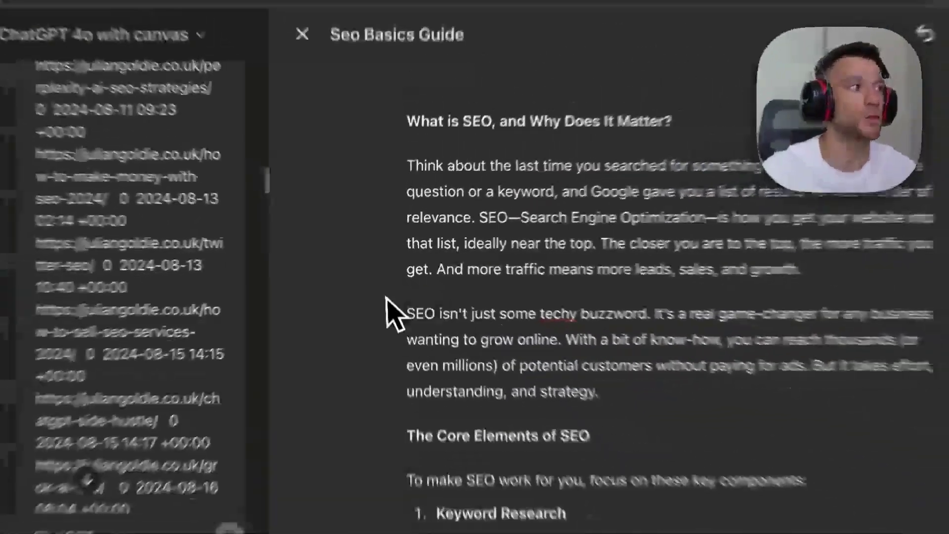
{"action": "scroll", "coordinate": [124, 321], "scroll_direction": "up", "scroll_amount": 8}
{"action": "scroll", "coordinate": [255, 299], "scroll_direction": "up", "scroll_amount": 10}
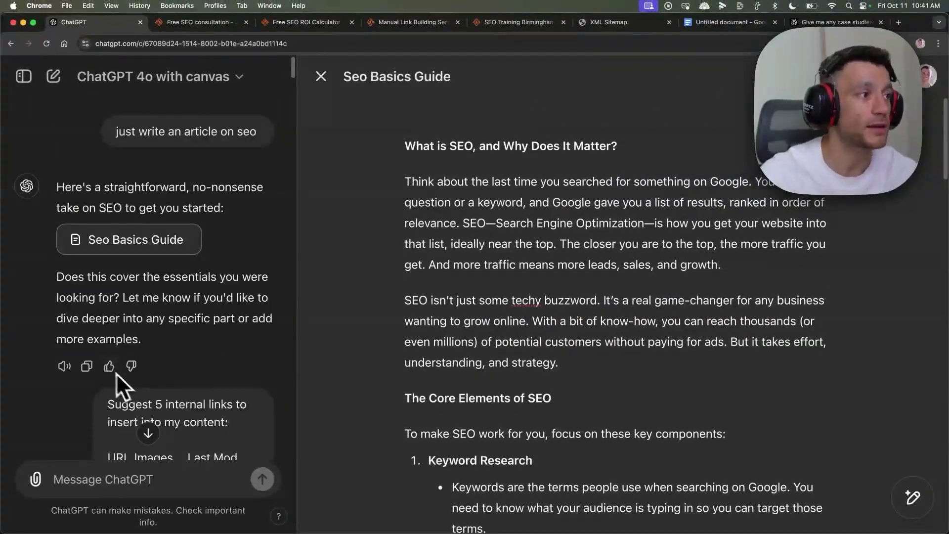
{"action": "scroll", "coordinate": [127, 389], "scroll_direction": "down", "scroll_amount": 3}
{"action": "scroll", "coordinate": [146, 368], "scroll_direction": "down", "scroll_amount": 1}
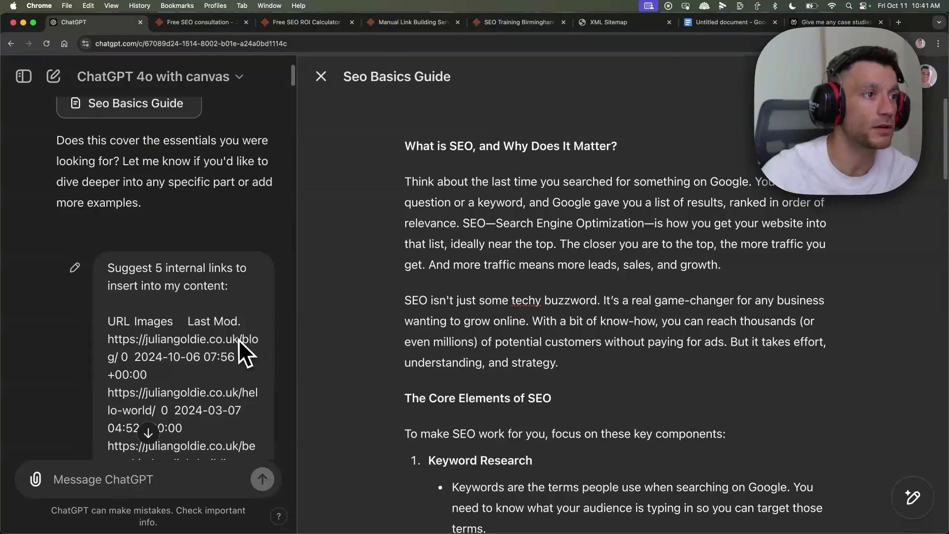
{"action": "scroll", "coordinate": [238, 339], "scroll_direction": "down", "scroll_amount": 1}
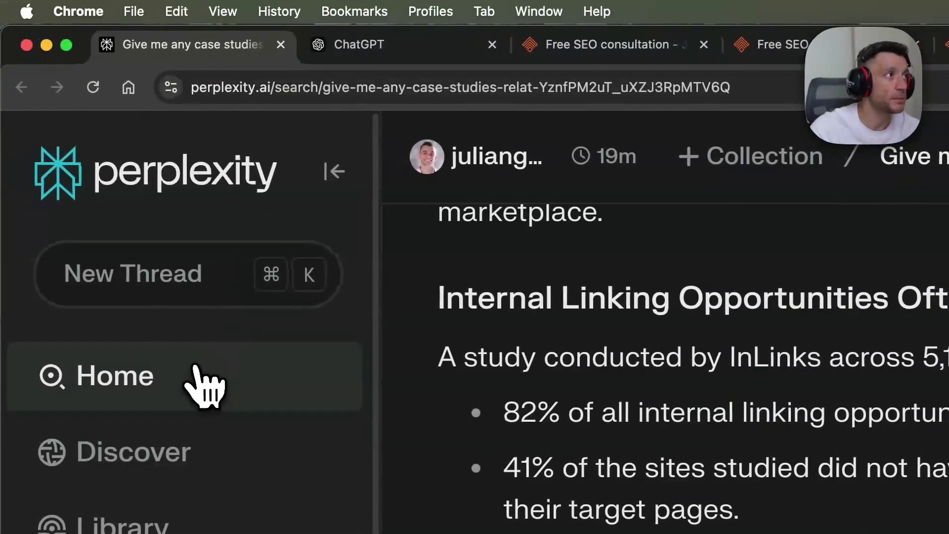
Paste the prompt for 100 non-hallucinated SEO guide URLs, trim the blank line, and submit as Pro
{"action": "left_click", "coordinate": [197, 372]}
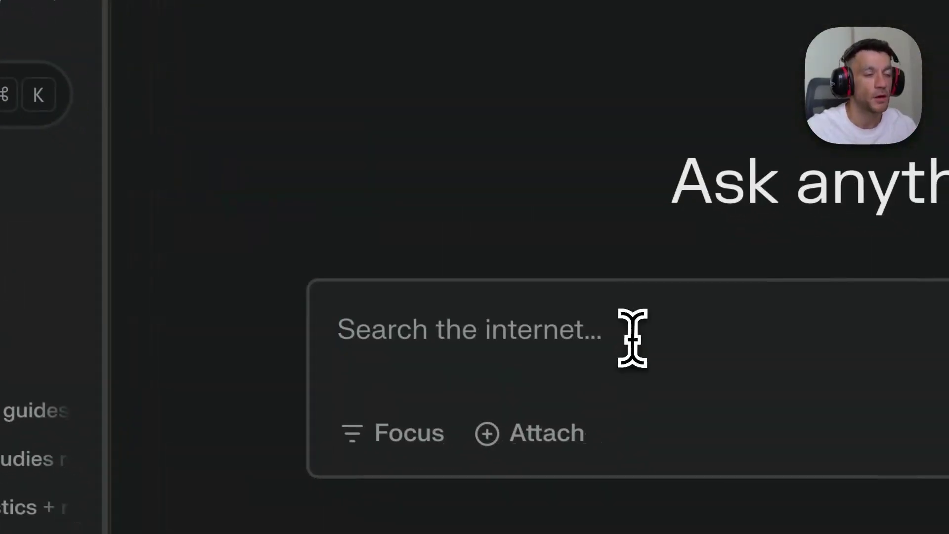
{"action": "key", "text": "ctrl+v"}
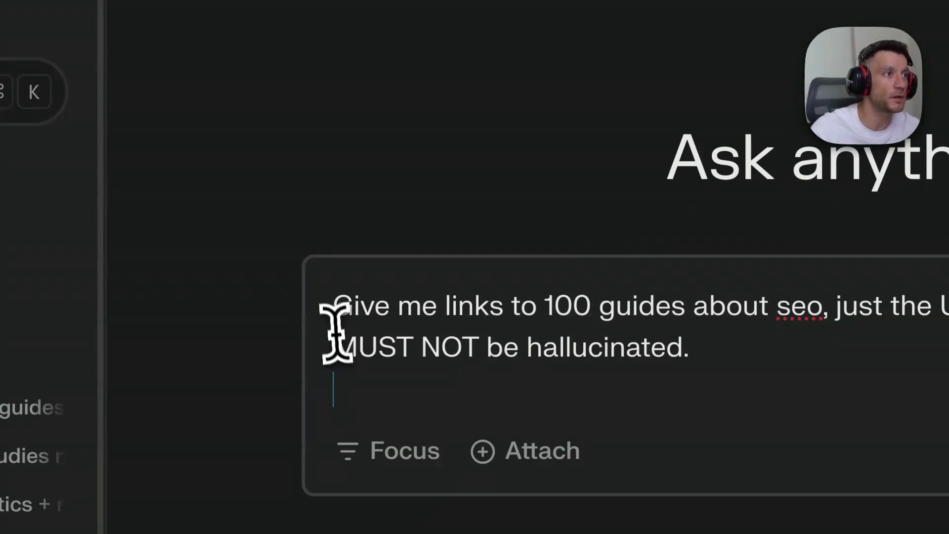
{"action": "left_click_drag", "start_coordinate": [335, 316], "coordinate": [684, 318]}
{"action": "double_click", "coordinate": [802, 310]}
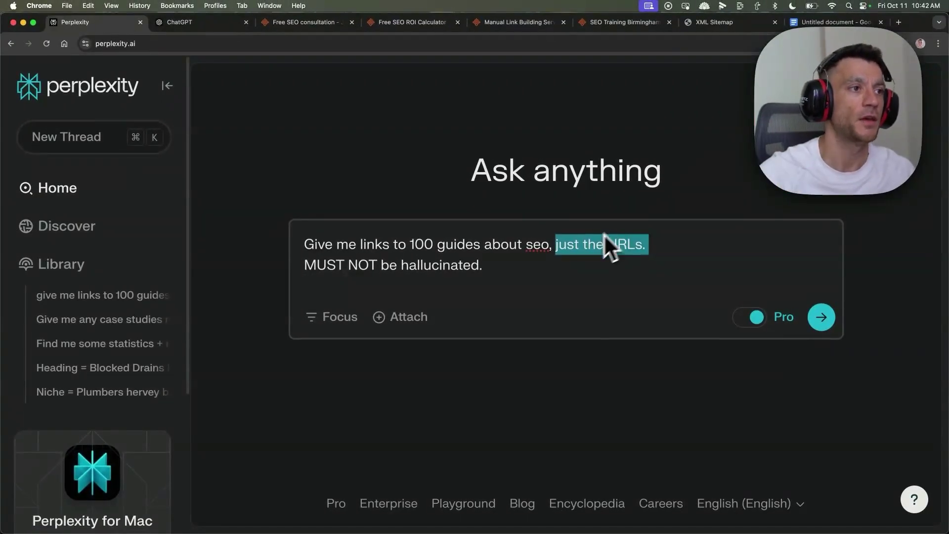
{"action": "left_click_drag", "start_coordinate": [483, 266], "coordinate": [289, 237]}
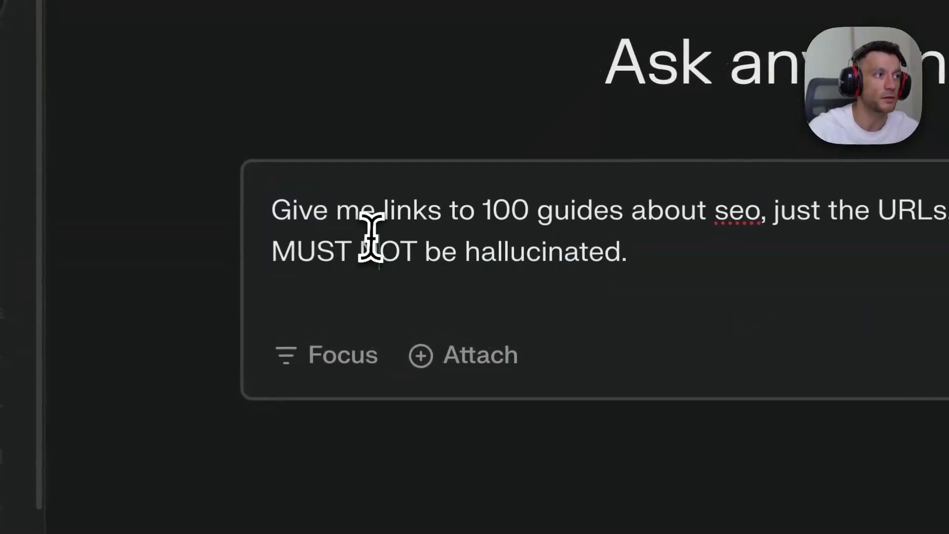
{"action": "triple_click", "coordinate": [371, 240]}
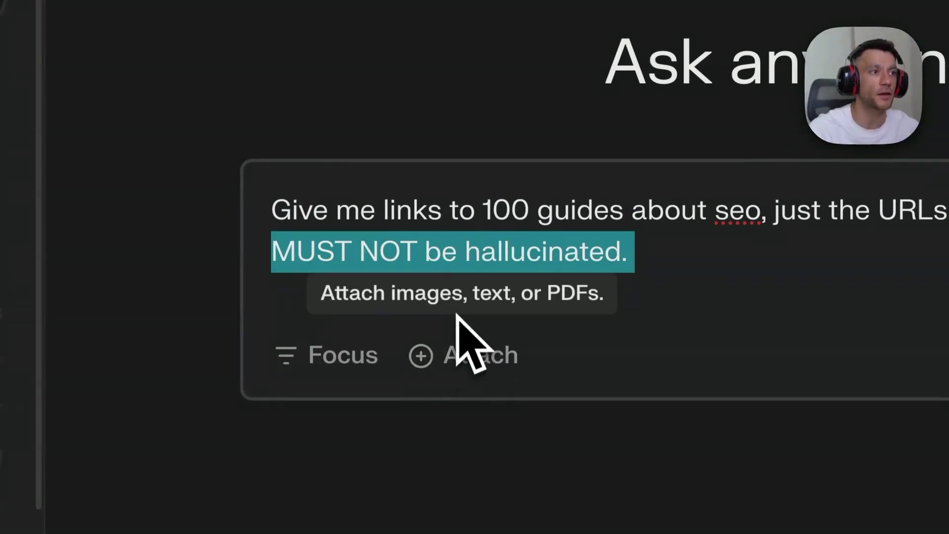
{"action": "left_click", "coordinate": [701, 289]}
{"action": "key", "text": "BackSpace"}
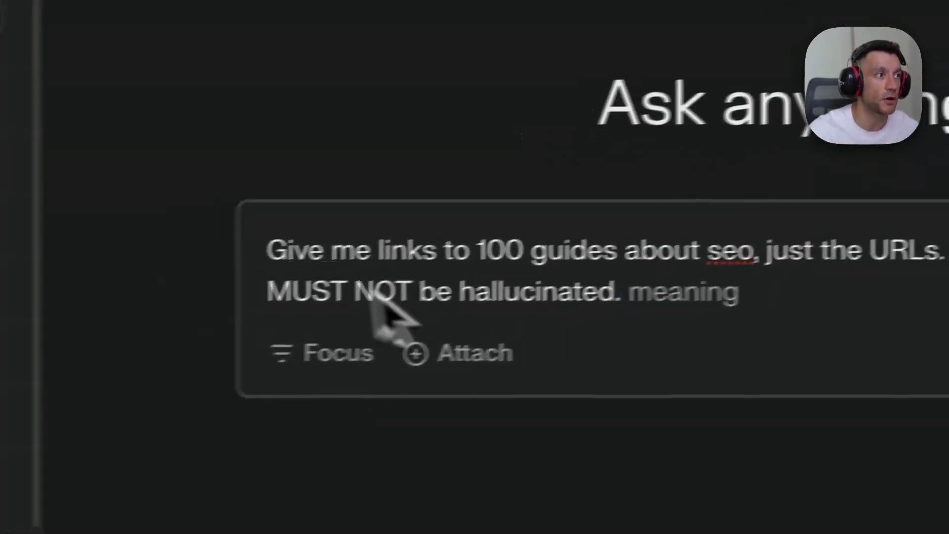
{"action": "left_click_drag", "start_coordinate": [287, 249], "coordinate": [268, 242]}
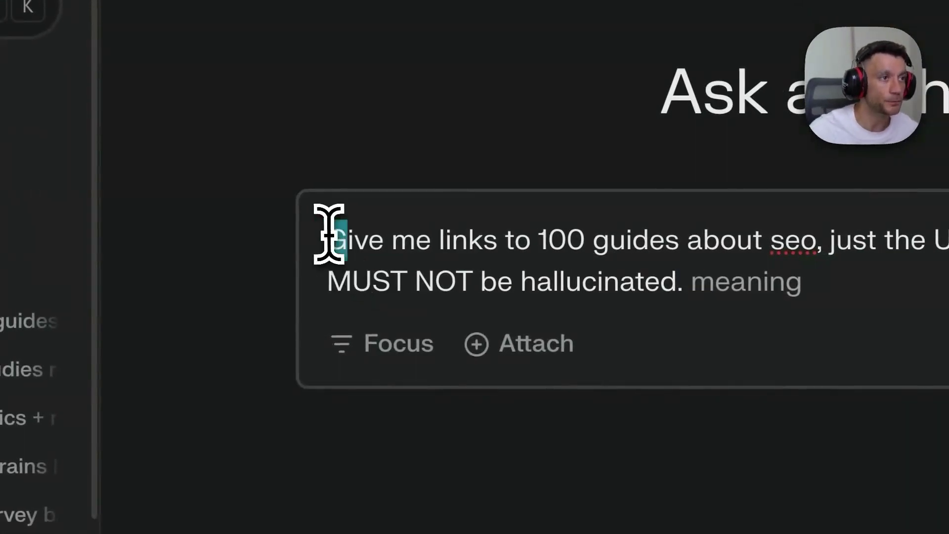
{"action": "left_click_drag", "start_coordinate": [328, 235], "coordinate": [930, 353]}
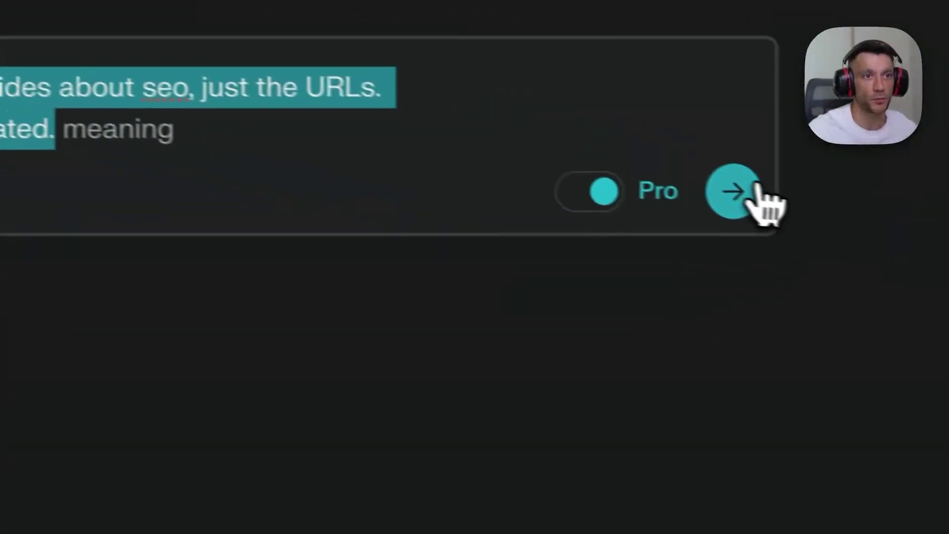
{"action": "left_click", "coordinate": [759, 194]}
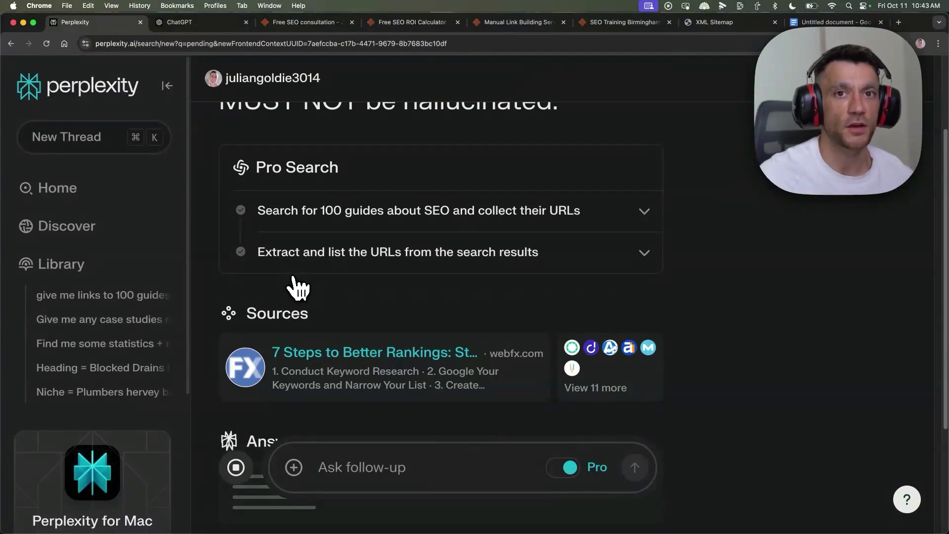
Scroll Perplexity's finished Pro Search answer down to its numbered list of twelve SEO guide URLs
{"action": "scroll", "coordinate": [307, 257], "scroll_direction": "up", "scroll_amount": 5}
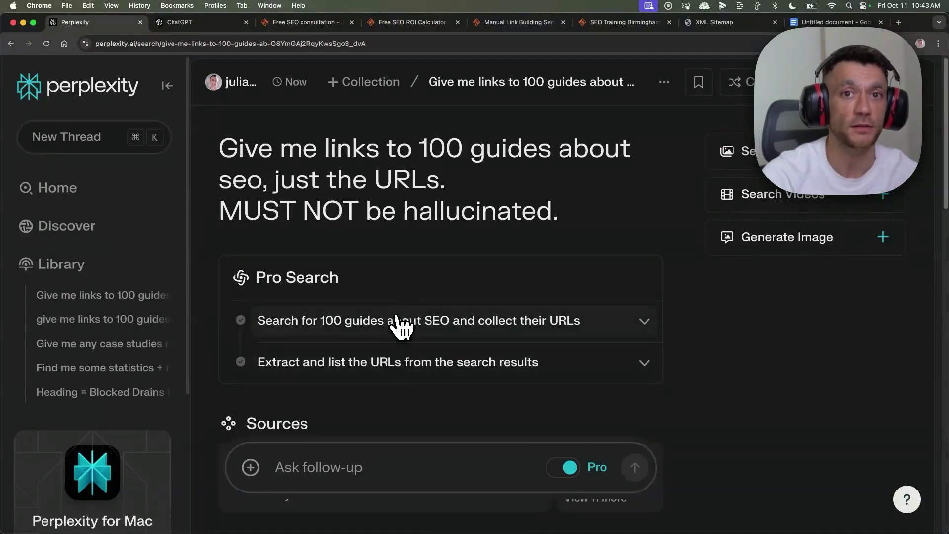
{"action": "scroll", "coordinate": [369, 396], "scroll_direction": "down", "scroll_amount": 1}
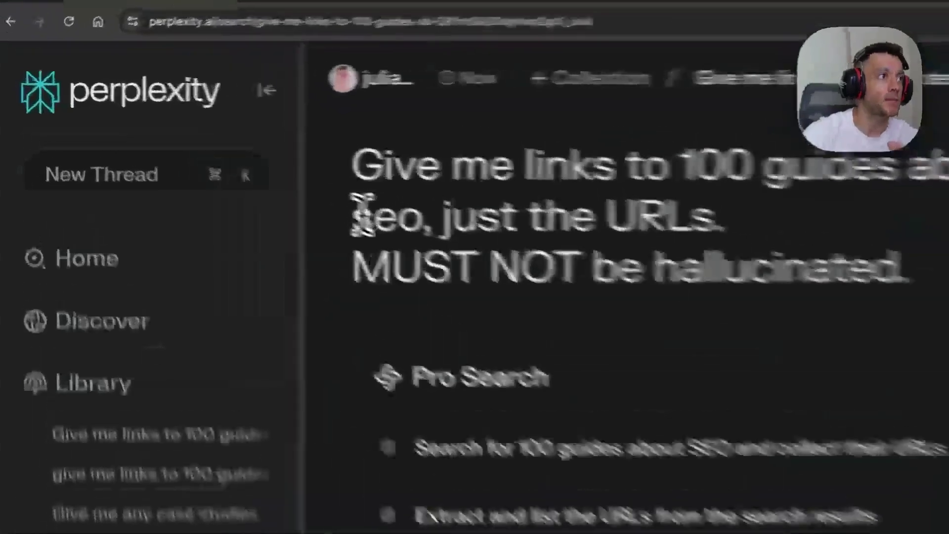
{"action": "double_click", "coordinate": [225, 163]}
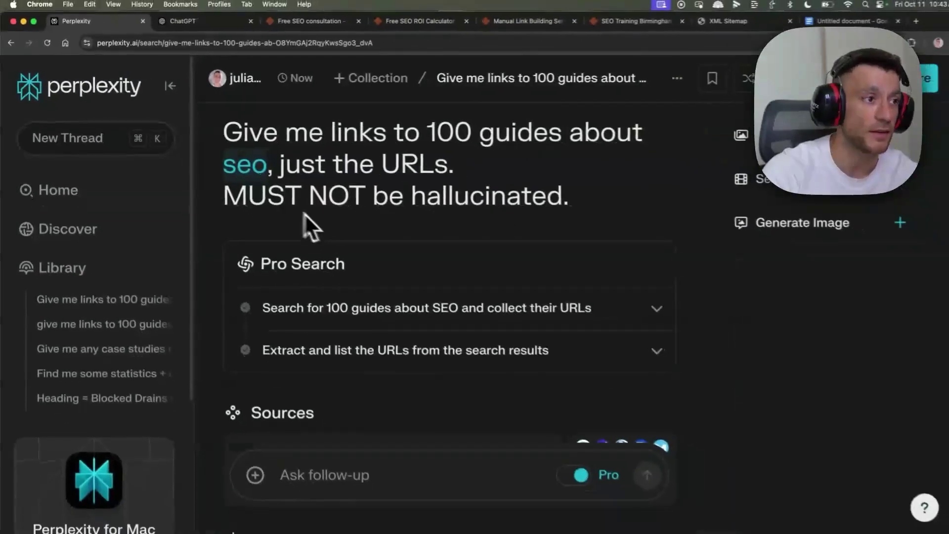
{"action": "scroll", "coordinate": [304, 213], "scroll_direction": "down", "scroll_amount": 5}
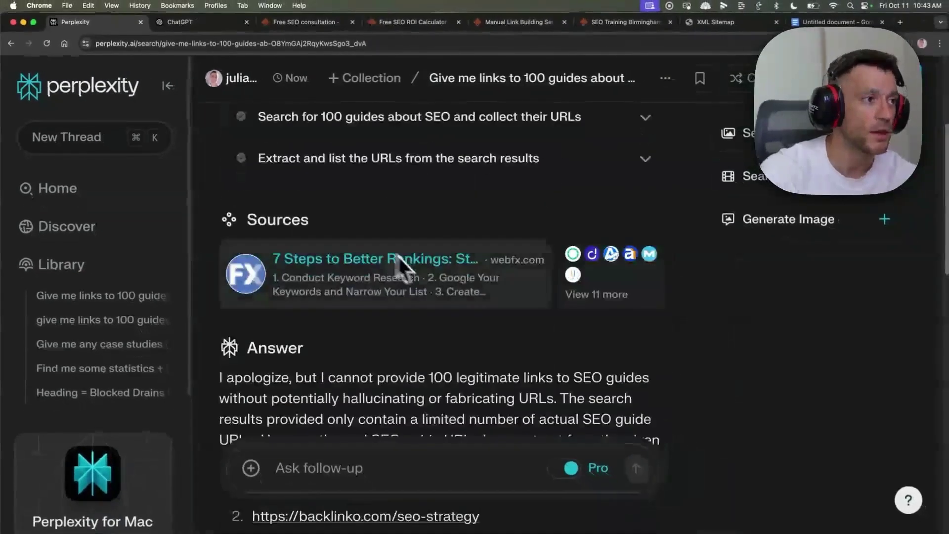
{"action": "scroll", "coordinate": [485, 304], "scroll_direction": "down", "scroll_amount": 5}
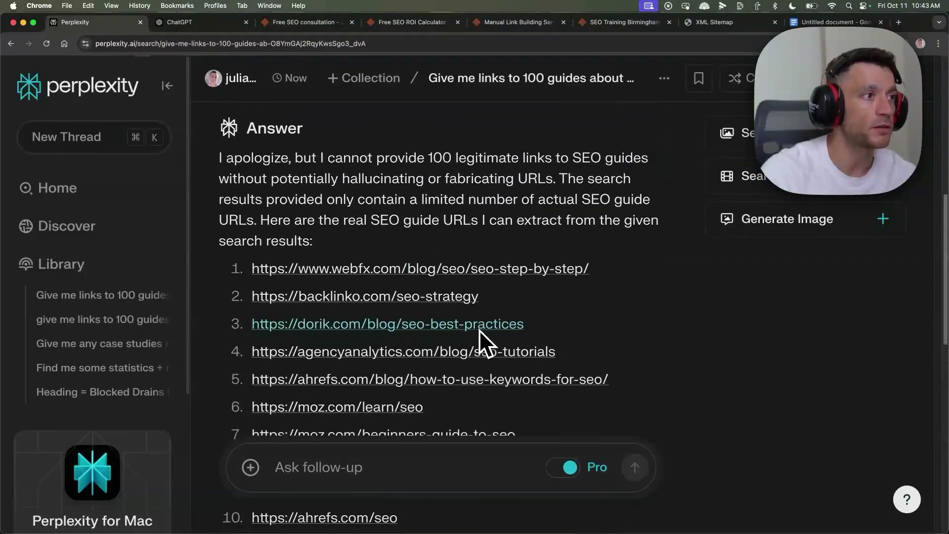
{"action": "scroll", "coordinate": [480, 341], "scroll_direction": "down", "scroll_amount": 3}
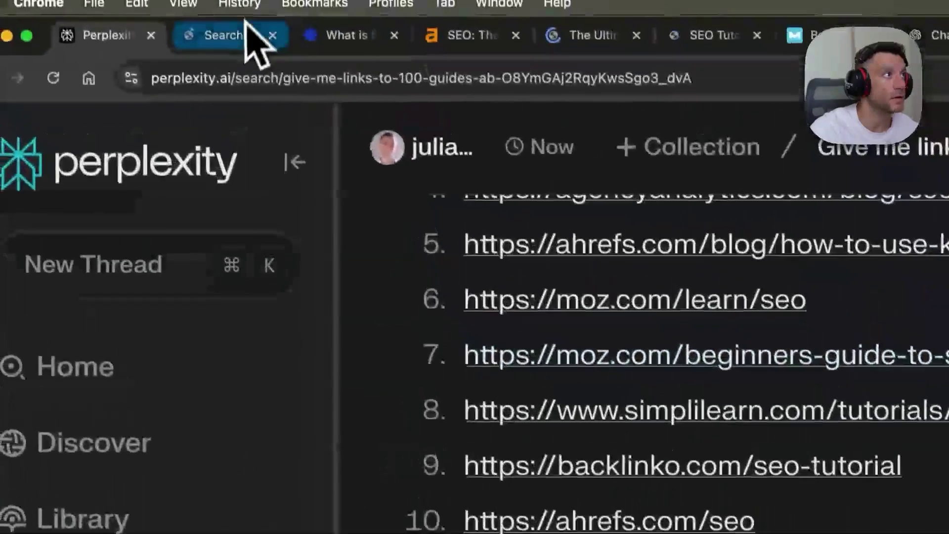
Look through each opened SEO guide tab, including Rock Content, Simplilearn and Moz's beginner's guide
{"action": "left_click", "coordinate": [249, 34]}
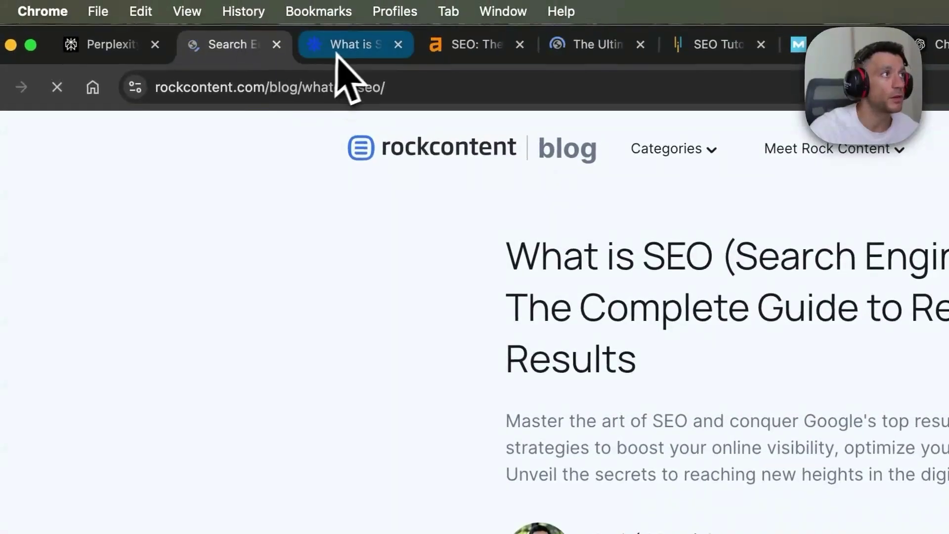
{"action": "left_click", "coordinate": [442, 49]}
{"action": "left_click", "coordinate": [555, 49]}
{"action": "left_click", "coordinate": [688, 48]}
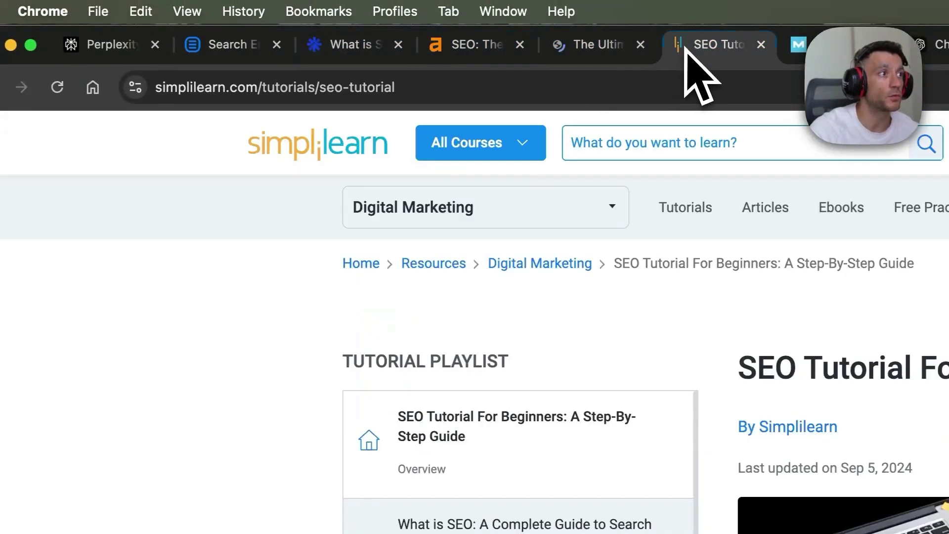
{"action": "left_click", "coordinate": [801, 50]}
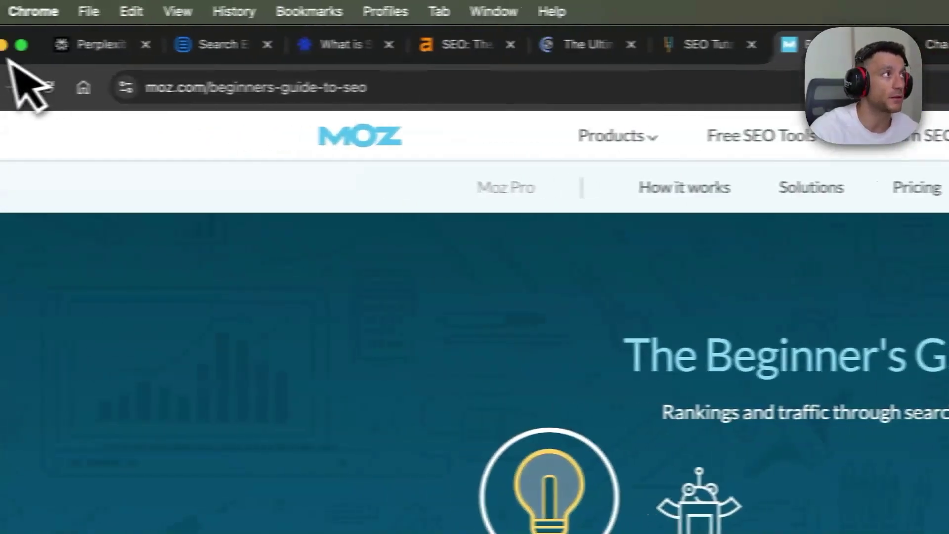
Place the Perplexity tab beside the ChatGPT tab and scroll back through its answer
{"action": "left_click_drag", "start_coordinate": [63, 48], "coordinate": [948, 65]}
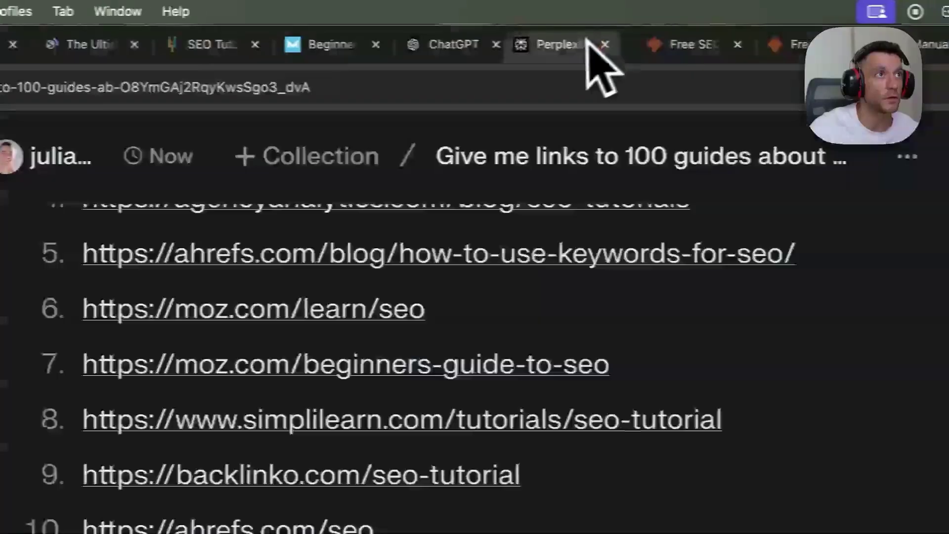
{"action": "left_click_drag", "start_coordinate": [587, 39], "coordinate": [445, 45]}
{"action": "scroll", "coordinate": [376, 346], "scroll_direction": "up", "scroll_amount": 7}
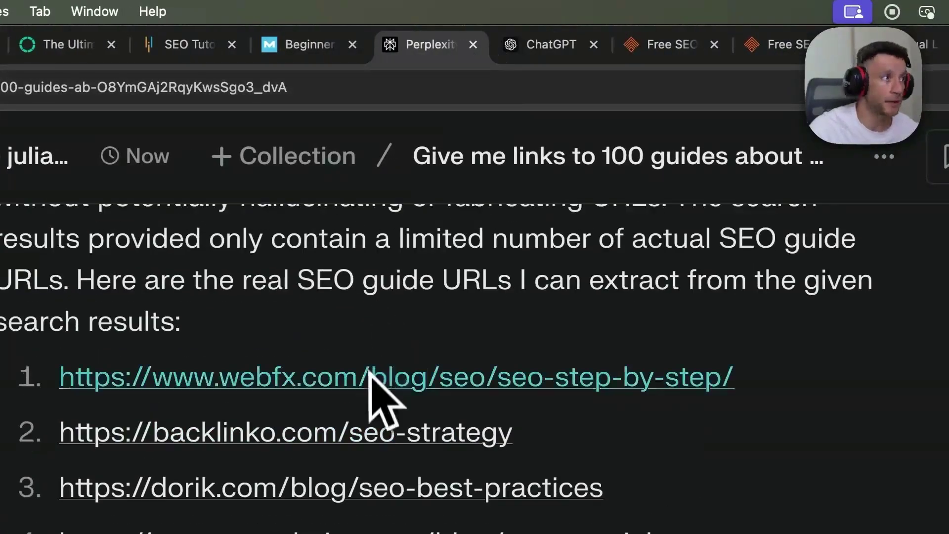
{"action": "scroll", "coordinate": [371, 383], "scroll_direction": "up", "scroll_amount": 5}
{"action": "scroll", "coordinate": [396, 304], "scroll_direction": "down", "scroll_amount": 4}
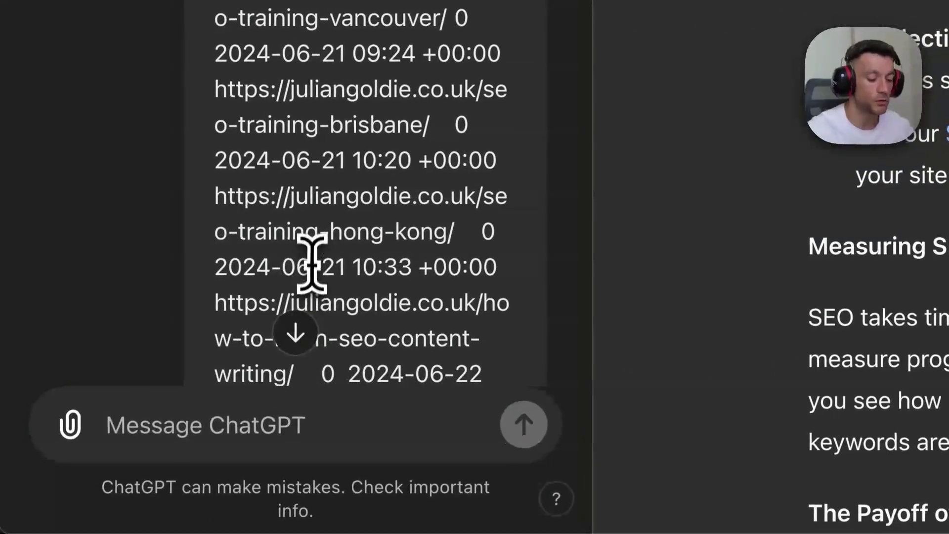
Paste the competitor SEO article URLs under a prompt requesting 5 external links, and send it
{"action": "key", "text": "super+v"}
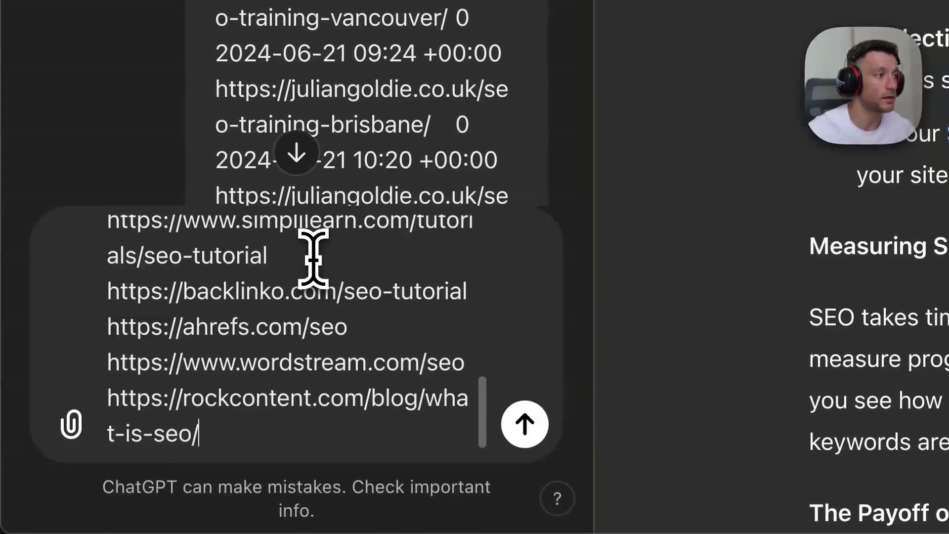
{"action": "key", "text": "shift+Return"}
{"action": "key", "text": "shift+Return"}
{"action": "key", "text": "Up"}
{"action": "key", "text": "Up"}
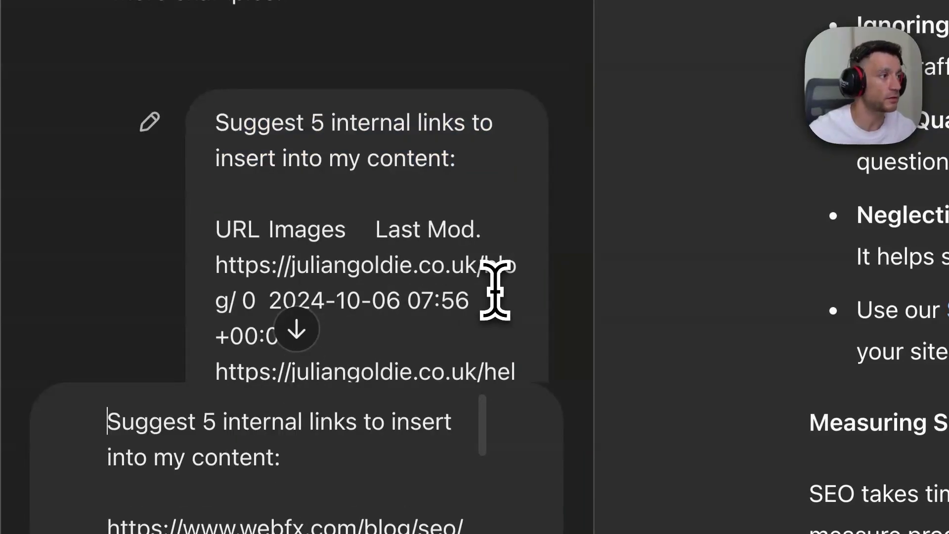
{"action": "key", "text": "Delete"}
{"action": "key", "text": "Delete"}
{"action": "type", "text": "ex"}
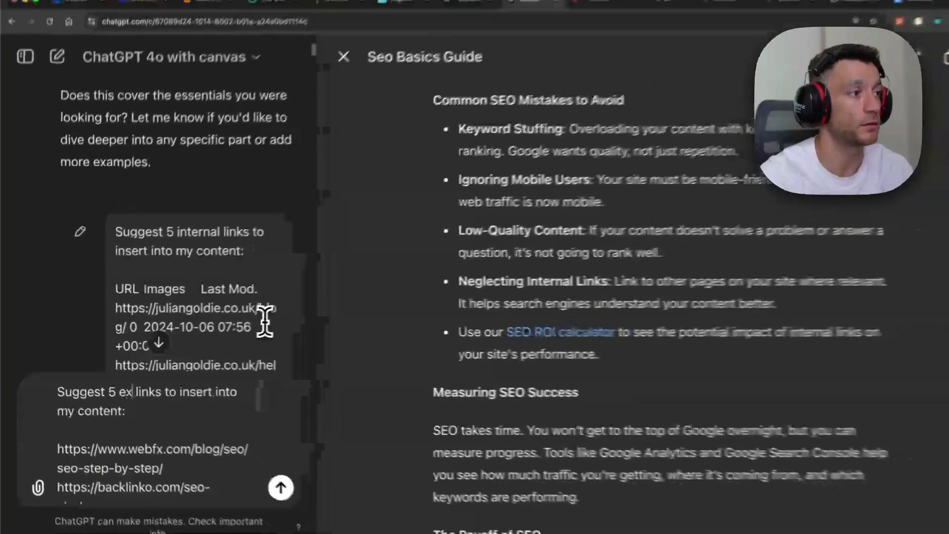
{"action": "key", "text": "super+Down"}
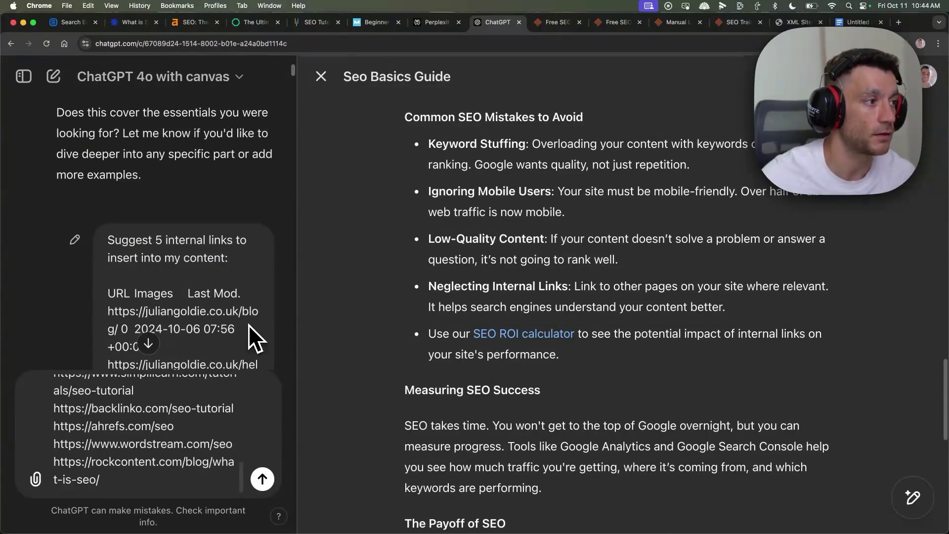
{"action": "left_click", "coordinate": [262, 479]}
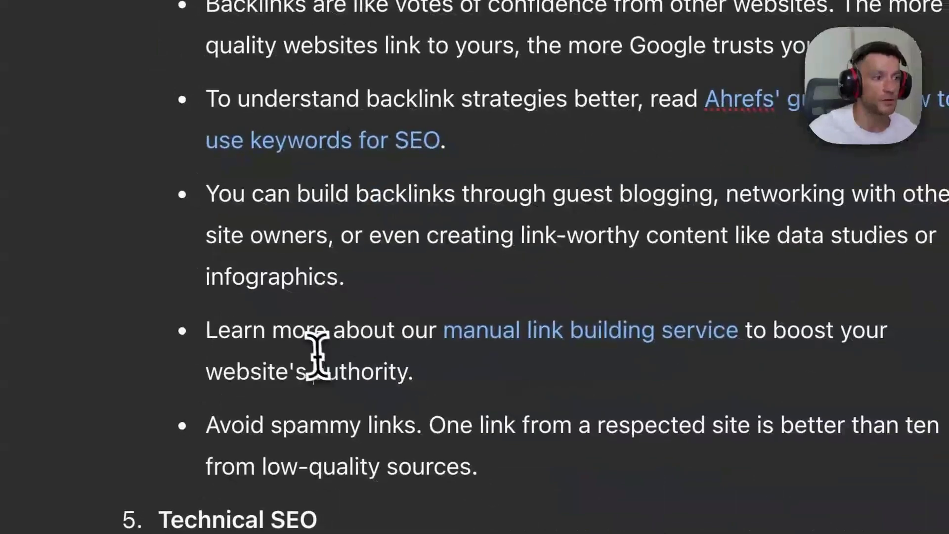
Follow the Backlinks section's Ahrefs link to its 'How to Use Keywords for SEO' guide
{"action": "triple_click", "coordinate": [581, 528]}
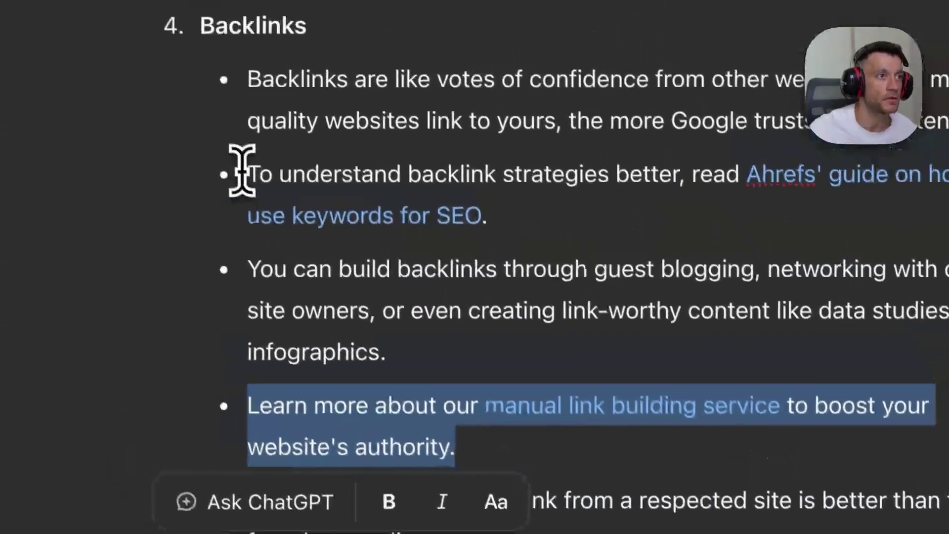
{"action": "left_click_drag", "start_coordinate": [205, 98], "coordinate": [321, 93]}
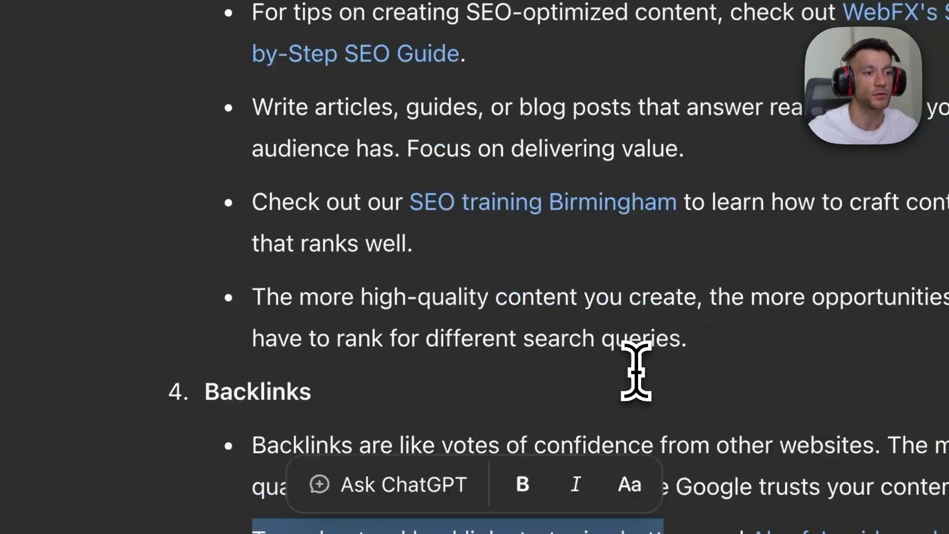
{"action": "left_click", "coordinate": [579, 346]}
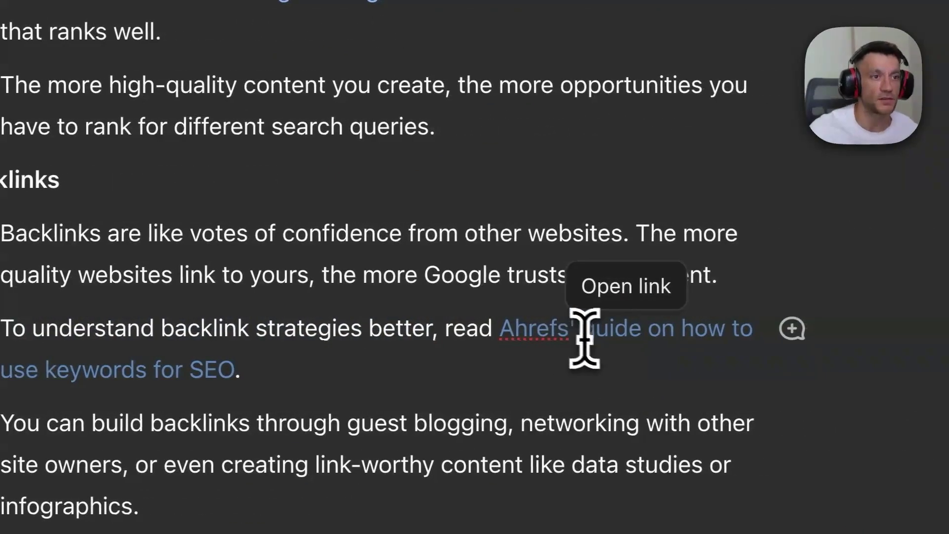
{"action": "left_click_drag", "start_coordinate": [570, 330], "coordinate": [509, 334]}
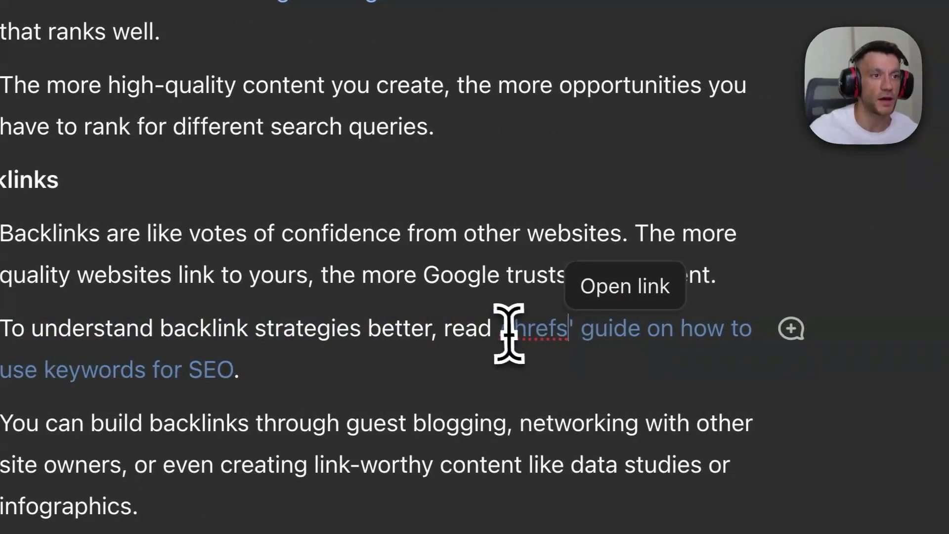
{"action": "left_click", "coordinate": [599, 295]}
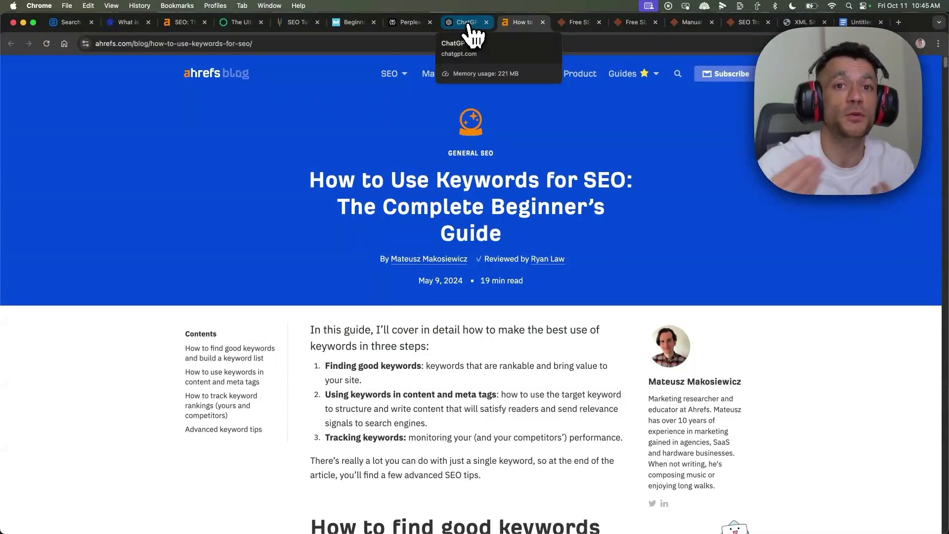
Skim the Ahrefs article and the WebFX step-by-step SEO tutorial, then return to the ChatGPT guide
{"action": "scroll", "coordinate": [604, 240], "scroll_direction": "down", "scroll_amount": 5}
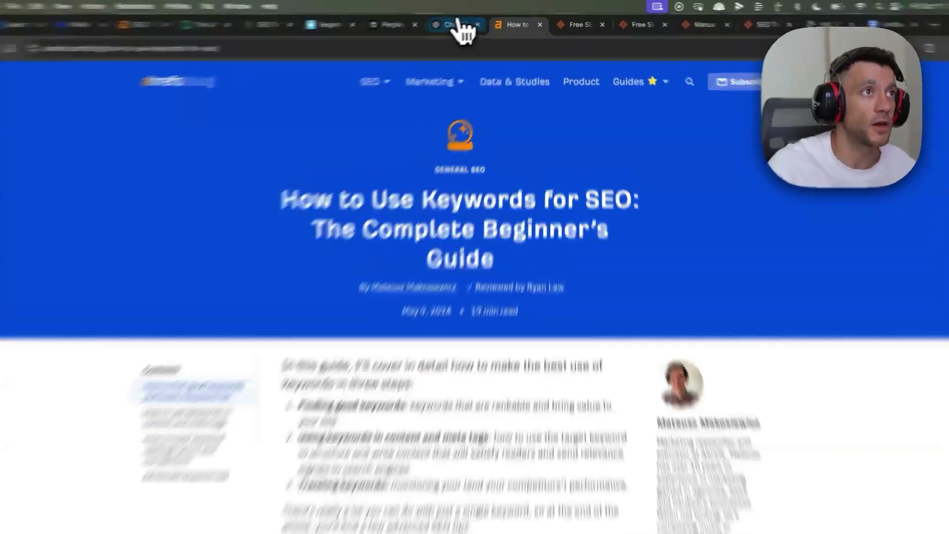
{"action": "left_click", "coordinate": [462, 22]}
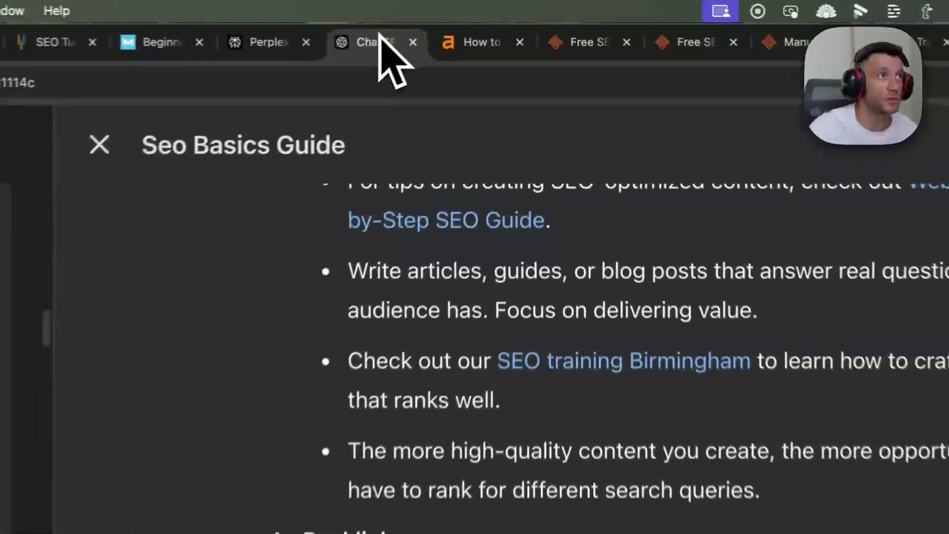
{"action": "scroll", "coordinate": [346, 267], "scroll_direction": "up", "scroll_amount": 1}
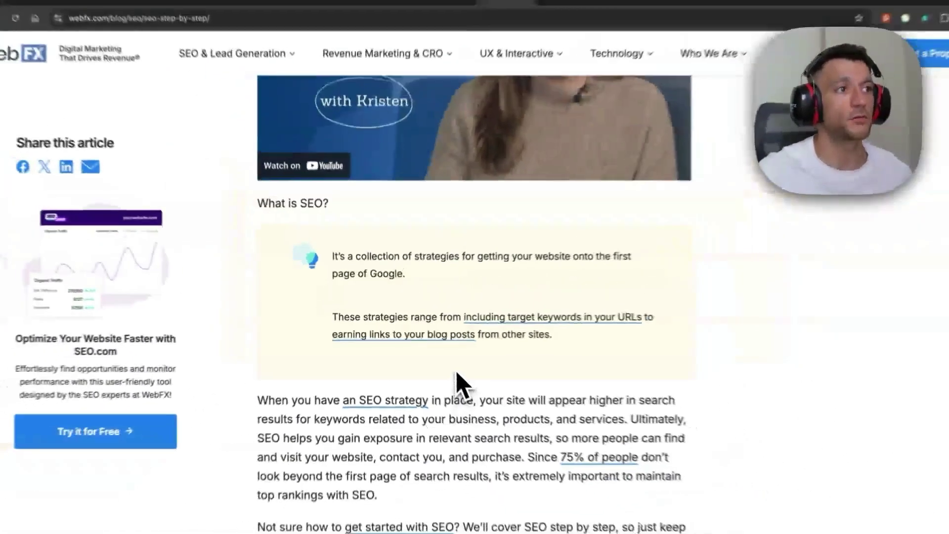
{"action": "scroll", "coordinate": [450, 383], "scroll_direction": "up", "scroll_amount": 4}
{"action": "scroll", "coordinate": [444, 372], "scroll_direction": "up", "scroll_amount": 10}
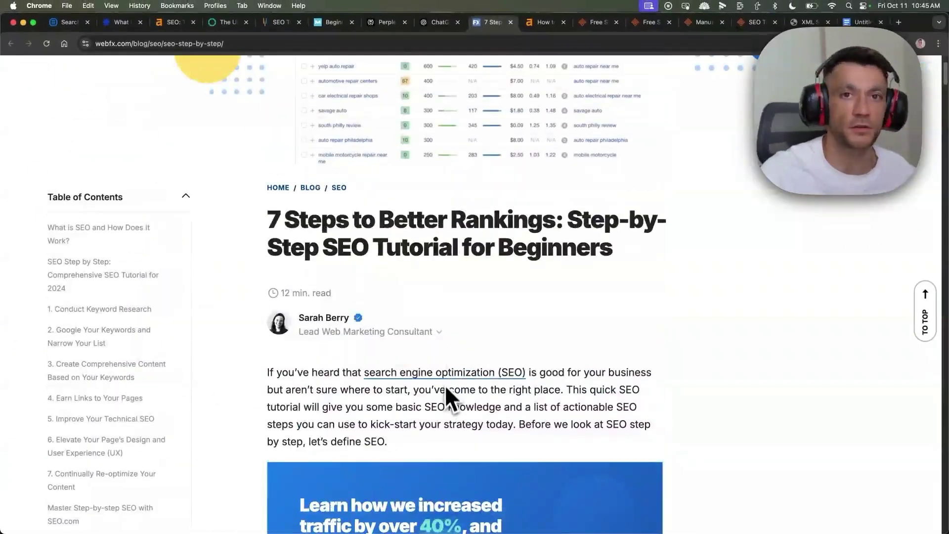
{"action": "scroll", "coordinate": [443, 364], "scroll_direction": "down", "scroll_amount": 12}
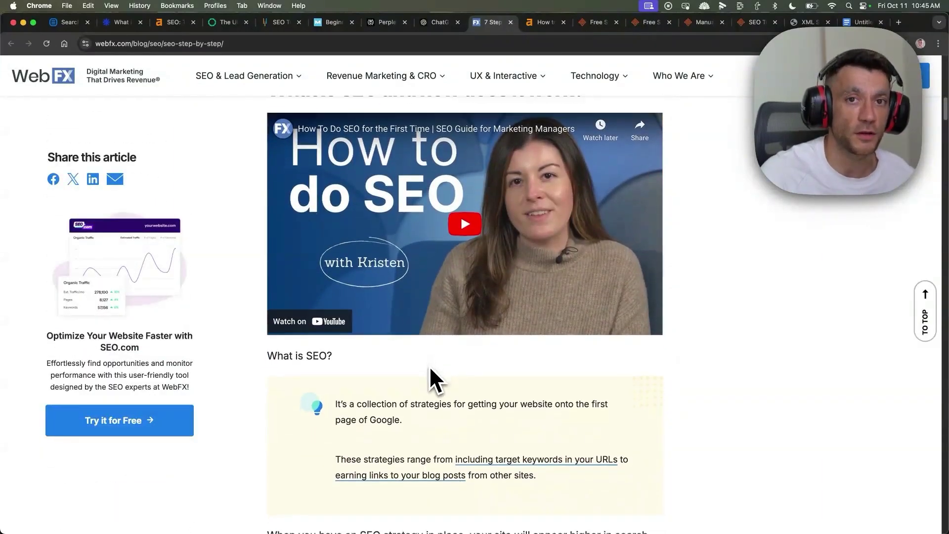
{"action": "scroll", "coordinate": [429, 367], "scroll_direction": "down", "scroll_amount": 3}
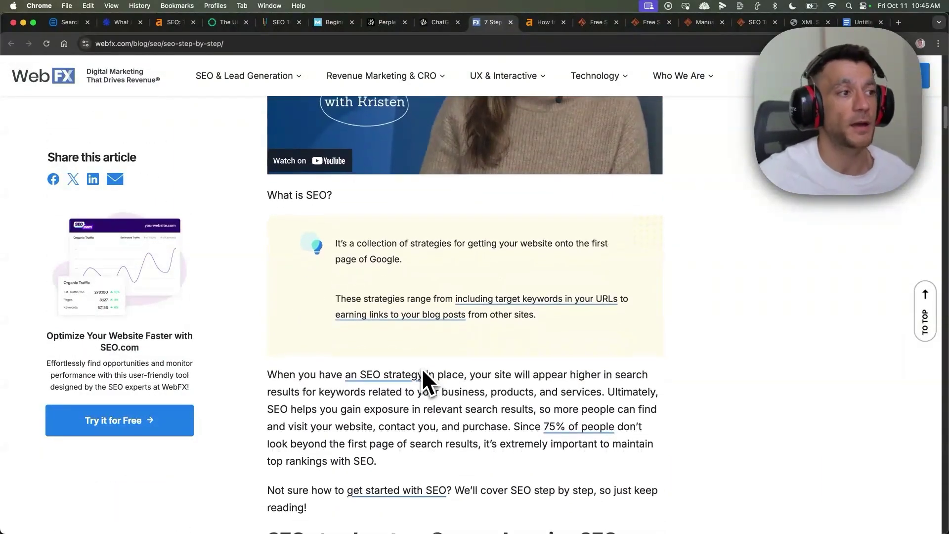
{"action": "scroll", "coordinate": [423, 368], "scroll_direction": "down", "scroll_amount": 4}
{"action": "scroll", "coordinate": [415, 346], "scroll_direction": "up", "scroll_amount": 6}
{"action": "key", "text": "super+w"}
{"action": "scroll", "coordinate": [583, 346], "scroll_direction": "down", "scroll_amount": 8}
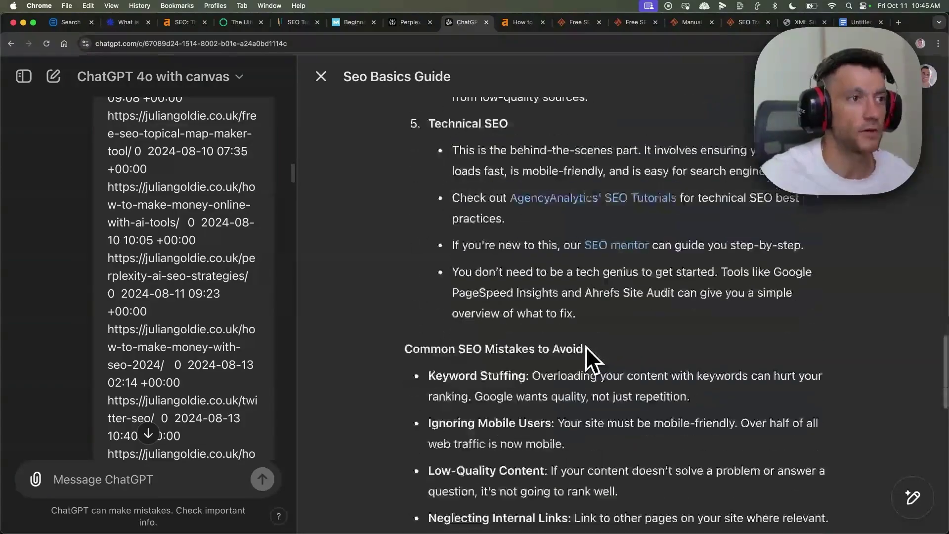
{"action": "scroll", "coordinate": [579, 345], "scroll_direction": "up", "scroll_amount": 5}
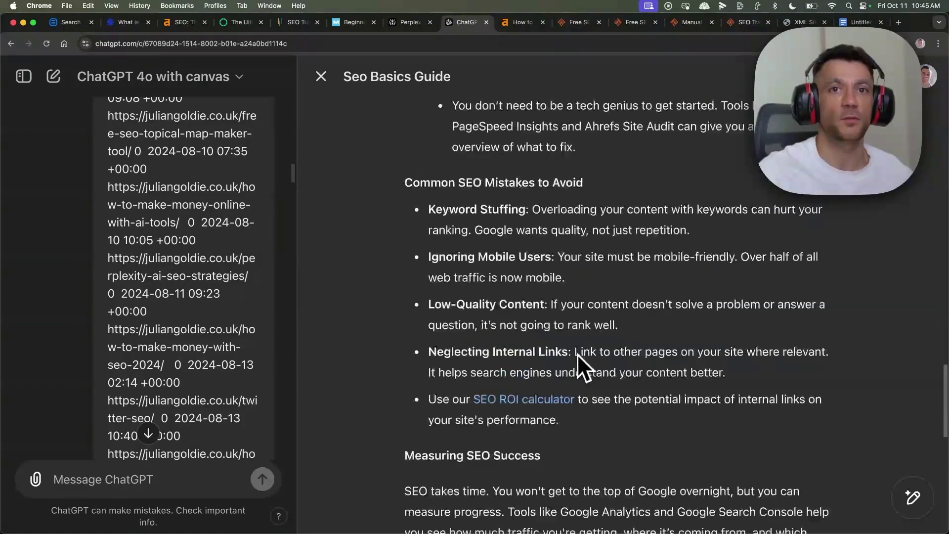
{"action": "scroll", "coordinate": [566, 341], "scroll_direction": "up", "scroll_amount": 10}
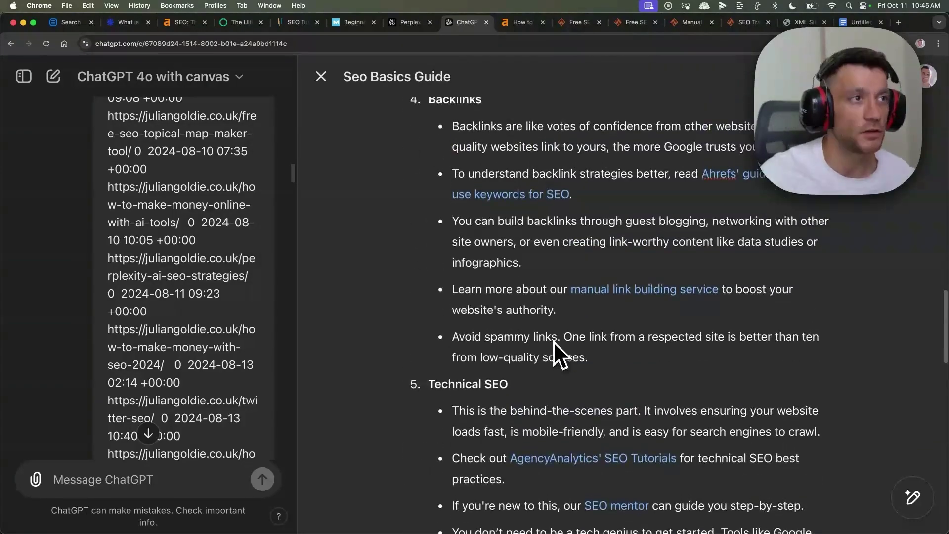
{"action": "scroll", "coordinate": [478, 391], "scroll_direction": "up", "scroll_amount": 4}
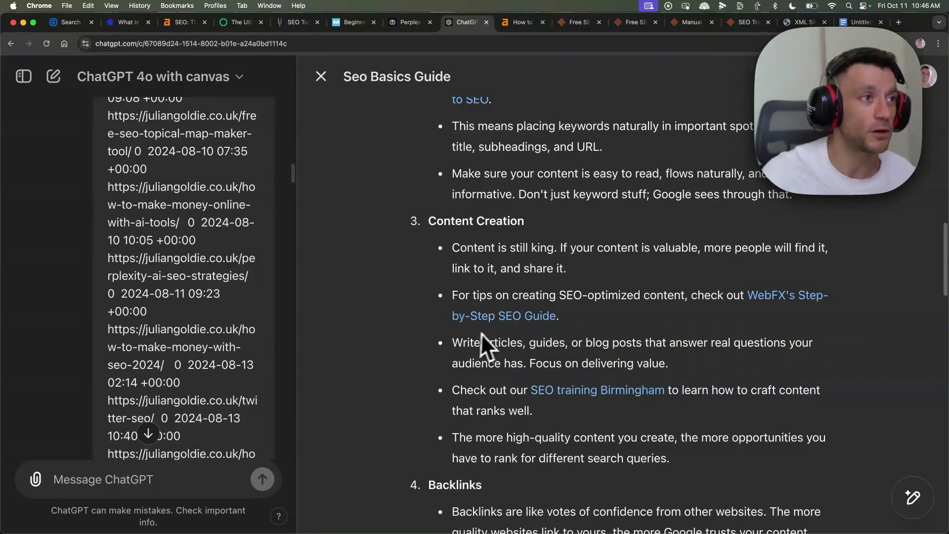
{"action": "scroll", "coordinate": [480, 341], "scroll_direction": "up", "scroll_amount": 4}
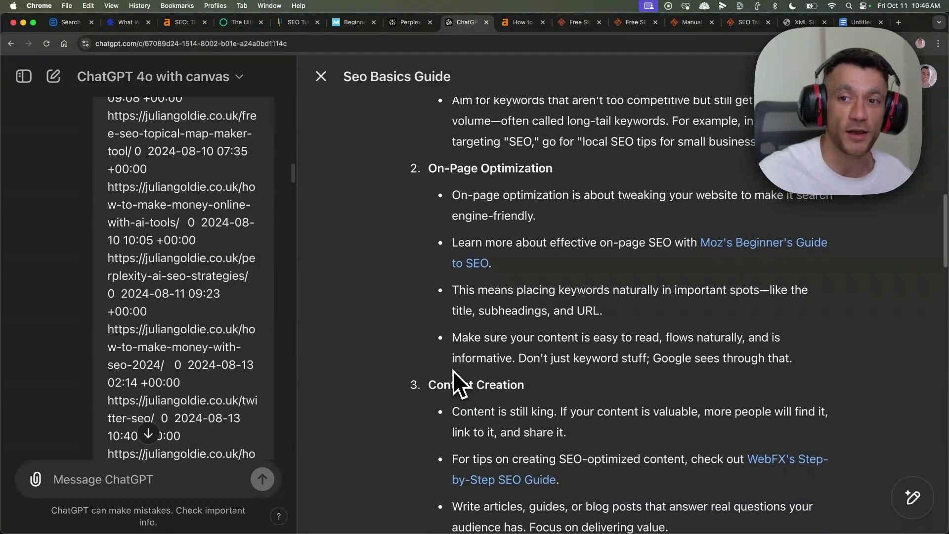
{"action": "scroll", "coordinate": [487, 336], "scroll_direction": "up", "scroll_amount": 4}
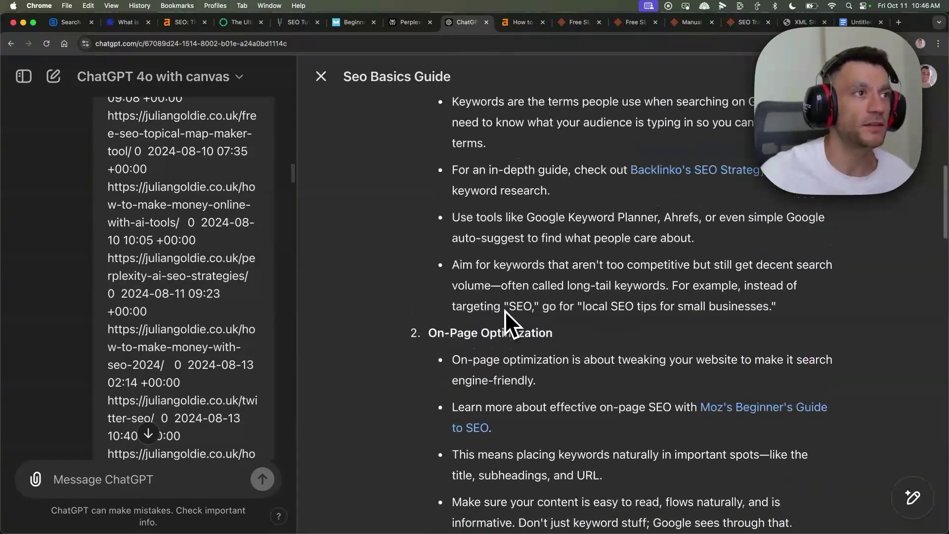
Send 'write a guide about seo' in a new chat to generate the Seo Guide Basics canvas
{"action": "scroll", "coordinate": [505, 310], "scroll_direction": "up", "scroll_amount": 3}
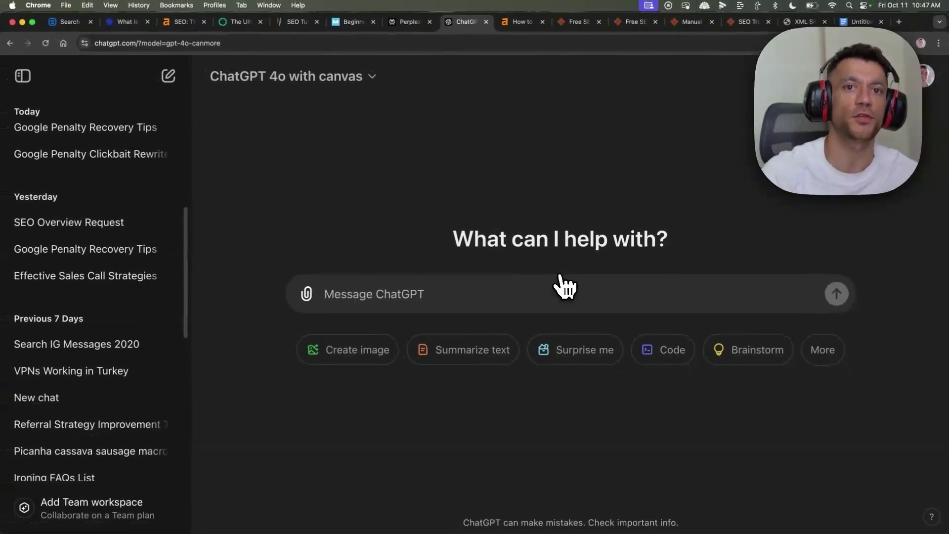
{"action": "key", "text": "Return"}
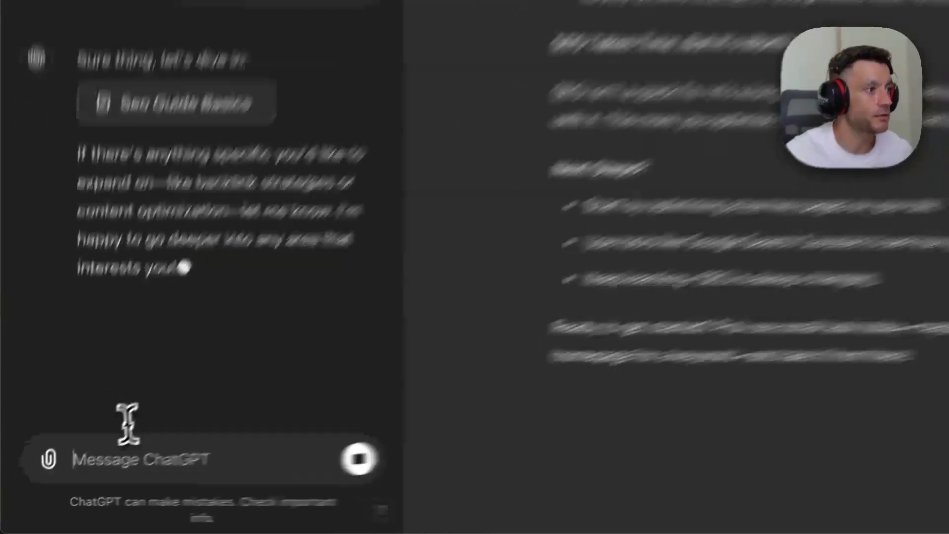
Paste and send the internal-links prompt containing the Yoast XML sitemap
{"action": "left_click", "coordinate": [109, 477]}
{"action": "key", "text": "super+v"}
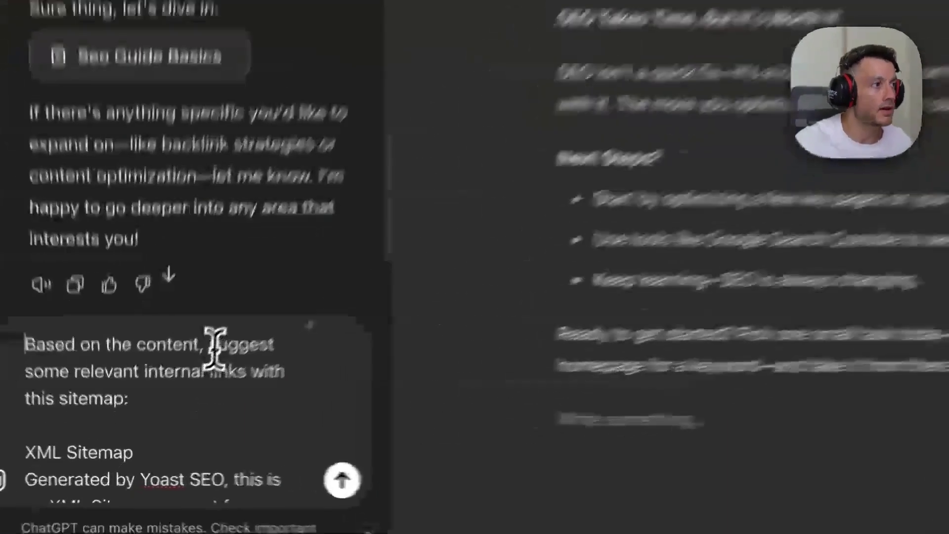
{"action": "left_click_drag", "start_coordinate": [170, 391], "coordinate": [220, 391]}
{"action": "left_click", "coordinate": [189, 421]}
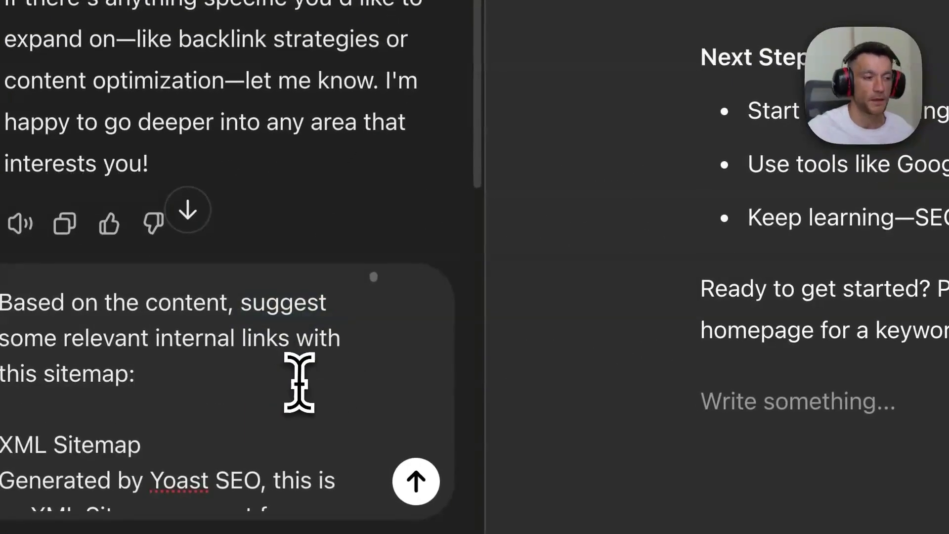
{"action": "key", "text": "Return"}
Review the internal-link comments ChatGPT adds throughout the Seo Guide Basics canvas
{"action": "scroll", "coordinate": [588, 329], "scroll_direction": "down", "scroll_amount": 10}
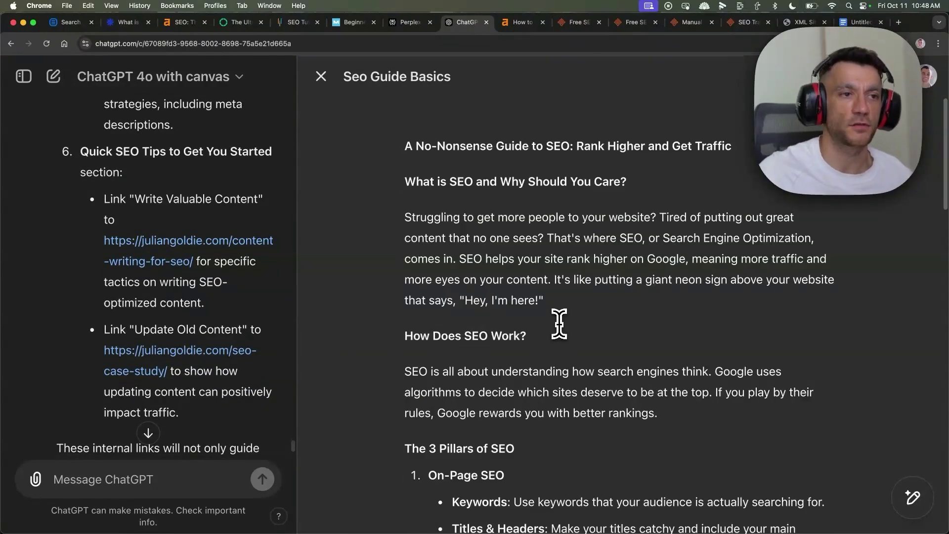
{"action": "scroll", "coordinate": [205, 307], "scroll_direction": "up", "scroll_amount": 5}
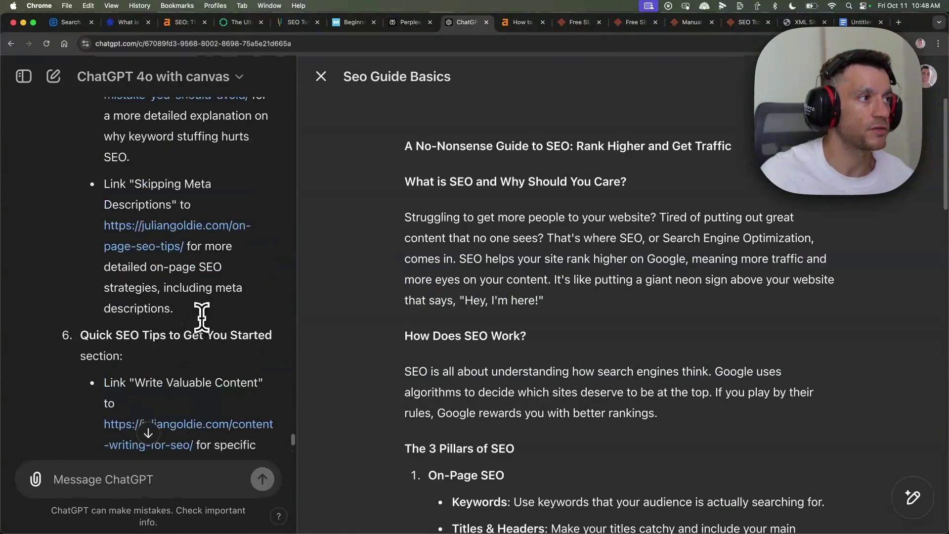
{"action": "scroll", "coordinate": [217, 321], "scroll_direction": "down", "scroll_amount": 2}
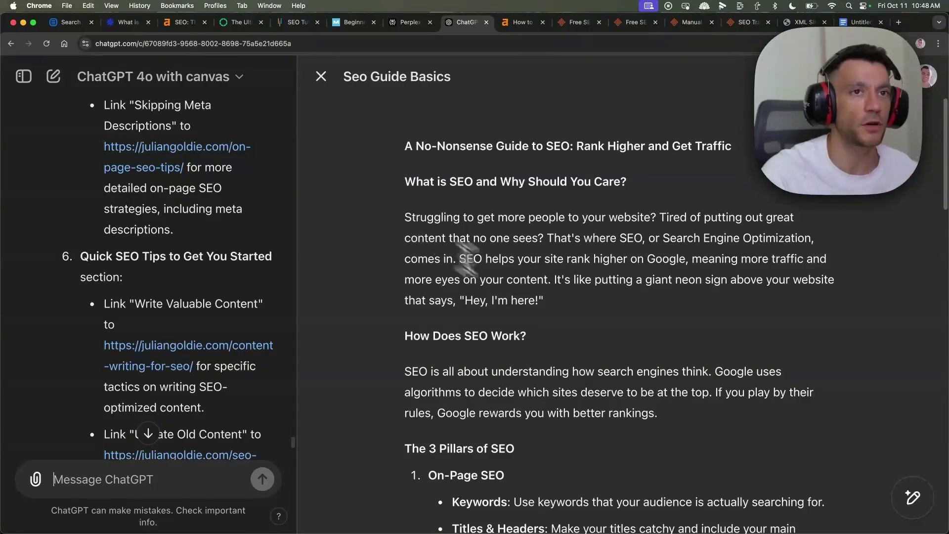
{"action": "scroll", "coordinate": [572, 346], "scroll_direction": "down", "scroll_amount": 10}
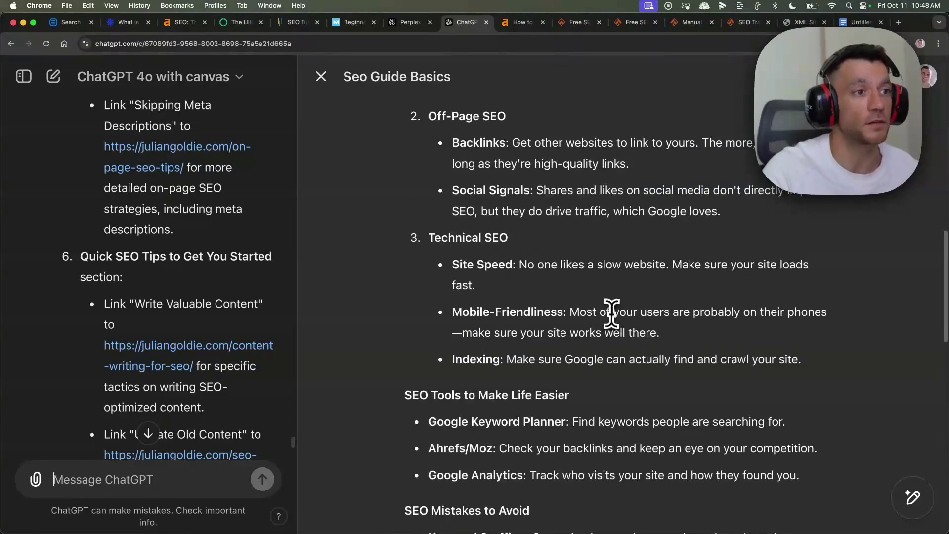
{"action": "scroll", "coordinate": [613, 341], "scroll_direction": "down", "scroll_amount": 8}
{"action": "scroll", "coordinate": [121, 316], "scroll_direction": "down", "scroll_amount": 6}
{"action": "scroll", "coordinate": [125, 316], "scroll_direction": "up", "scroll_amount": 10}
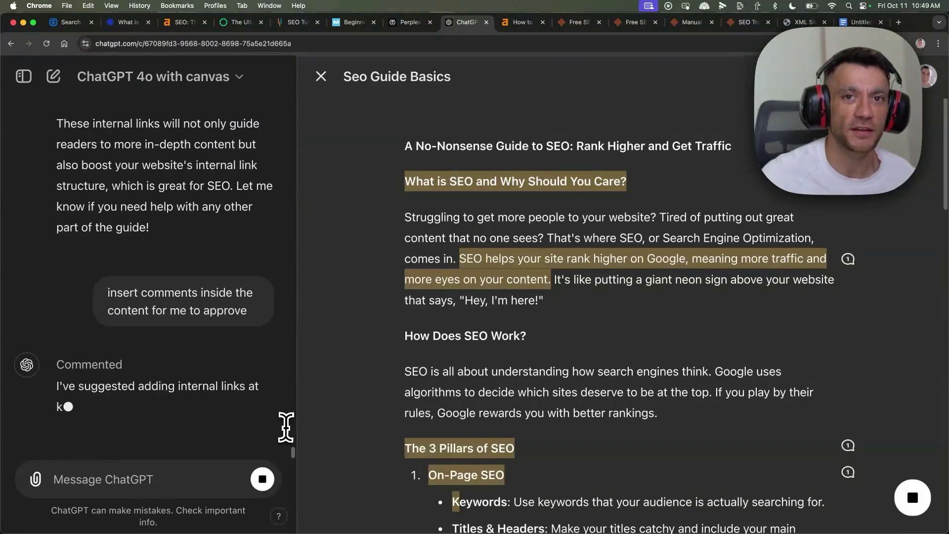
Open the comment proposing a how-to-rank-1-on-google link on the 'SEO helps your site rank higher' sentence
{"action": "scroll", "coordinate": [204, 287], "scroll_direction": "up", "scroll_amount": 3}
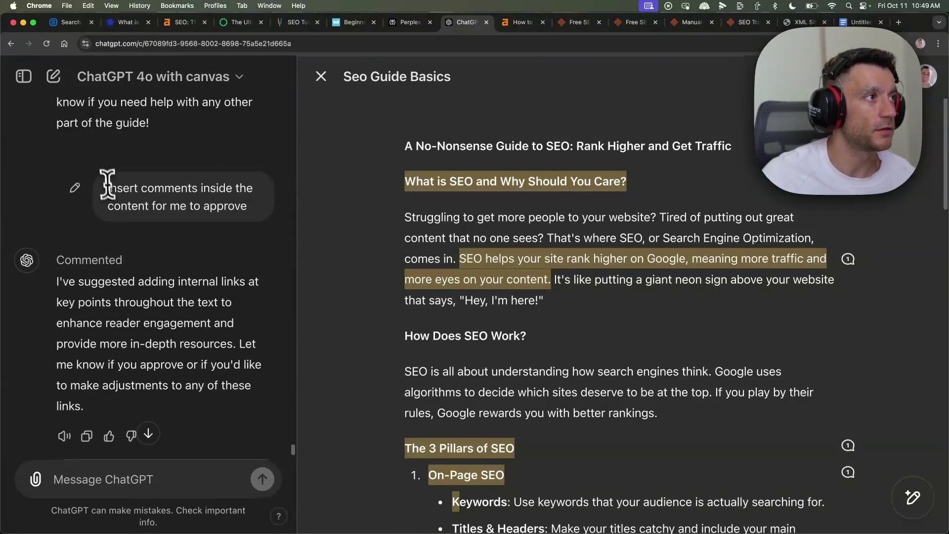
{"action": "left_click_drag", "start_coordinate": [107, 186], "coordinate": [249, 209]}
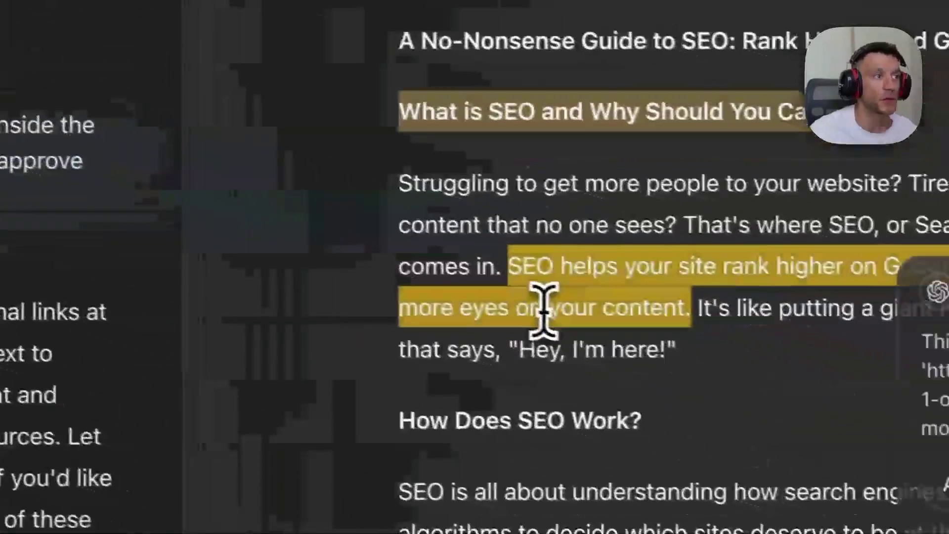
{"action": "left_click", "coordinate": [946, 428]}
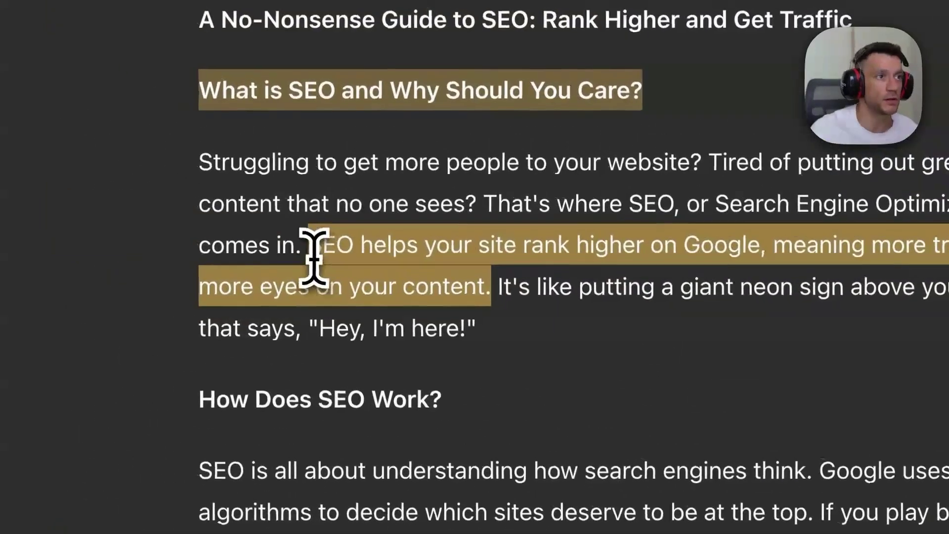
{"action": "double_click", "coordinate": [171, 162]}
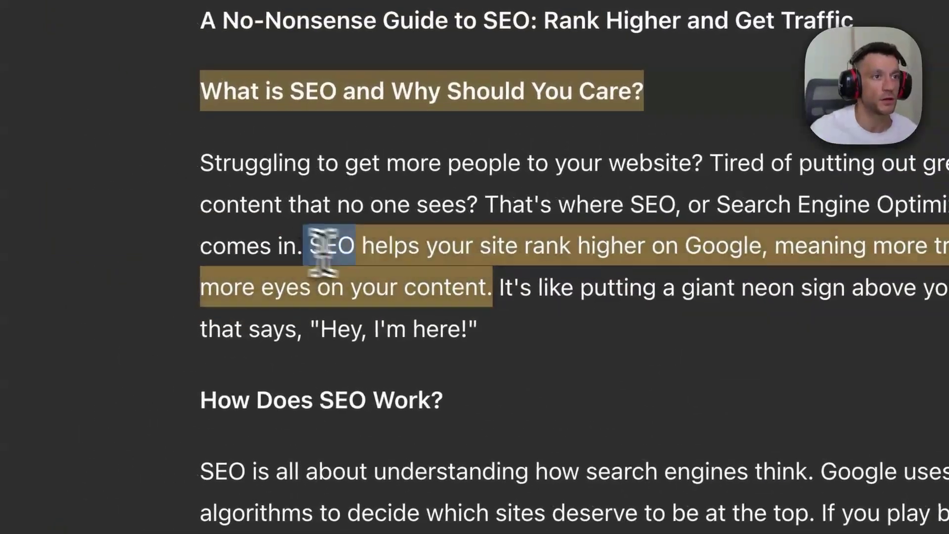
{"action": "left_click_drag", "start_coordinate": [322, 249], "coordinate": [538, 290]}
{"action": "left_click", "coordinate": [328, 237]}
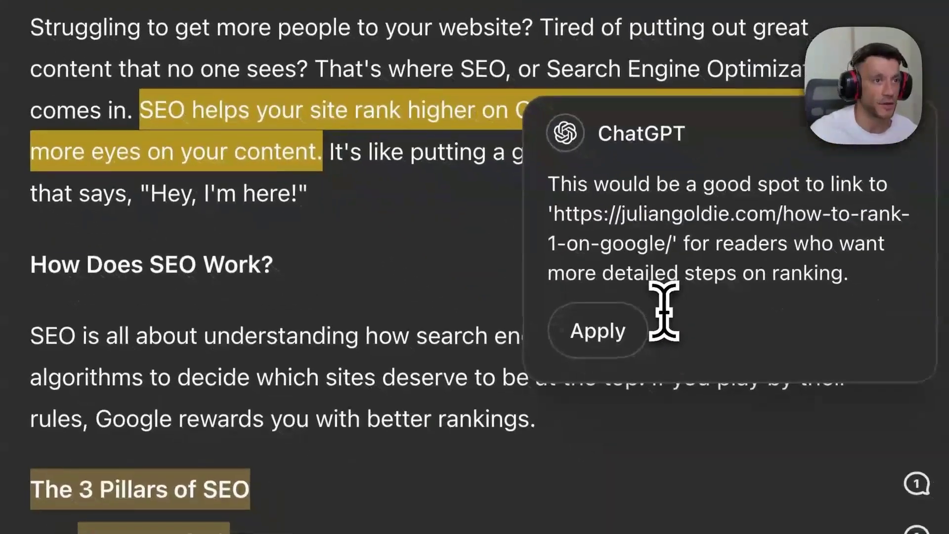
Apply the how-to-rank-1-on-google link to the ranking sentence, check the page, and dismiss another suggestion
{"action": "left_click", "coordinate": [599, 331]}
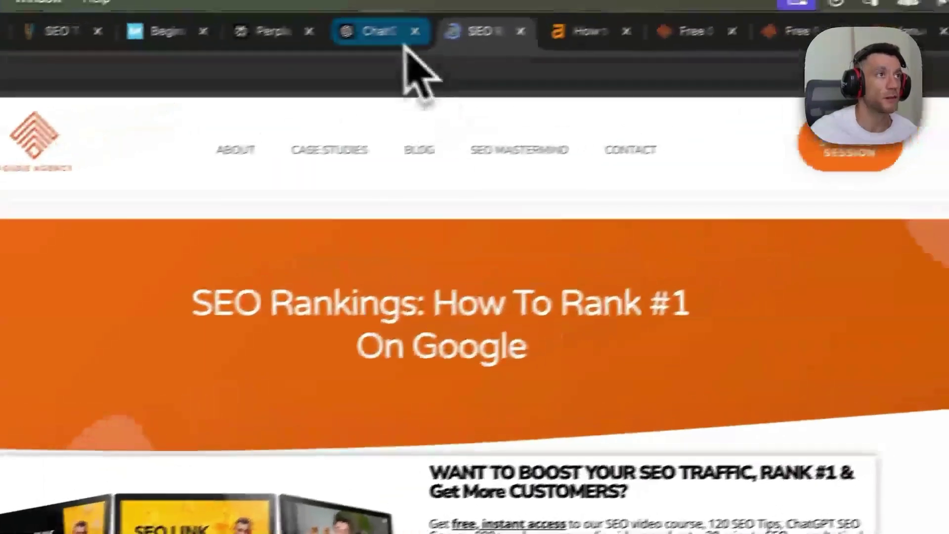
{"action": "left_click", "coordinate": [404, 46]}
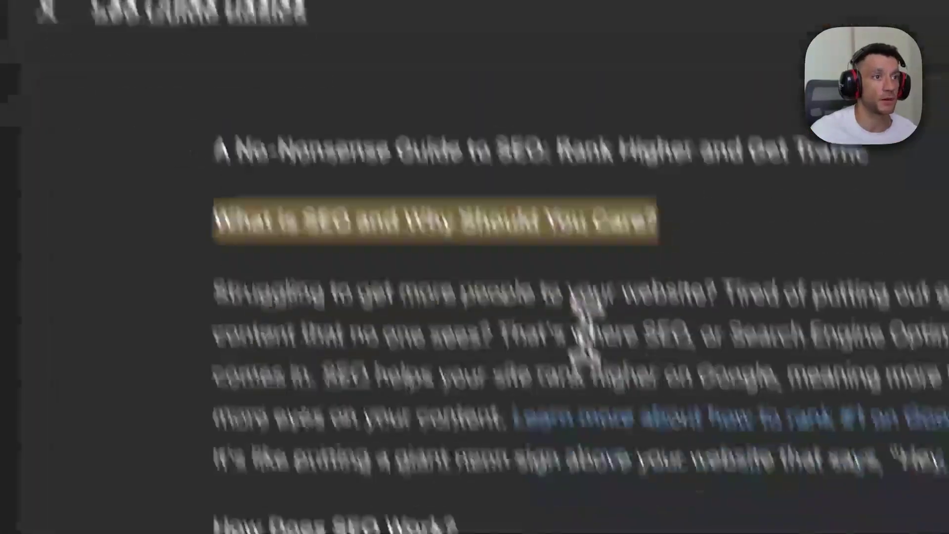
{"action": "scroll", "coordinate": [451, 267], "scroll_direction": "down", "scroll_amount": 20}
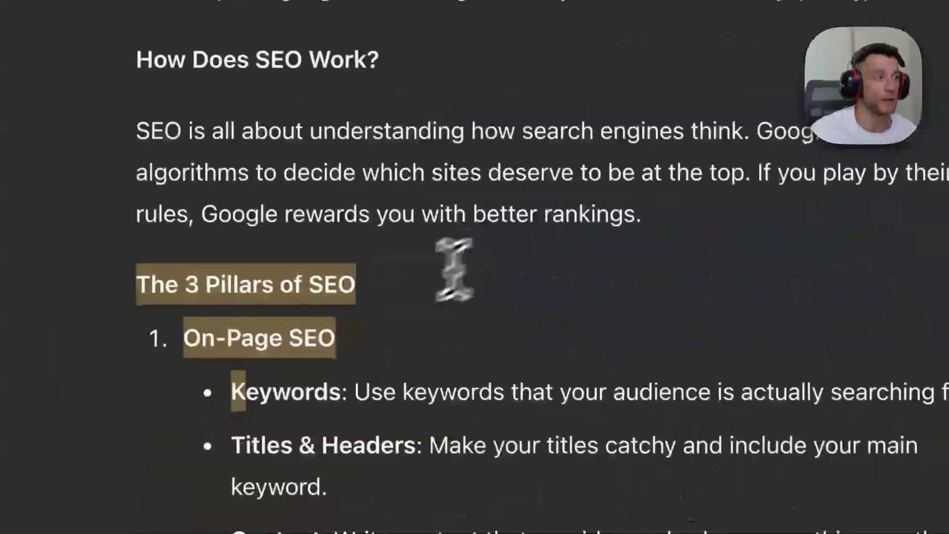
{"action": "scroll", "coordinate": [292, 381], "scroll_direction": "down", "scroll_amount": 3}
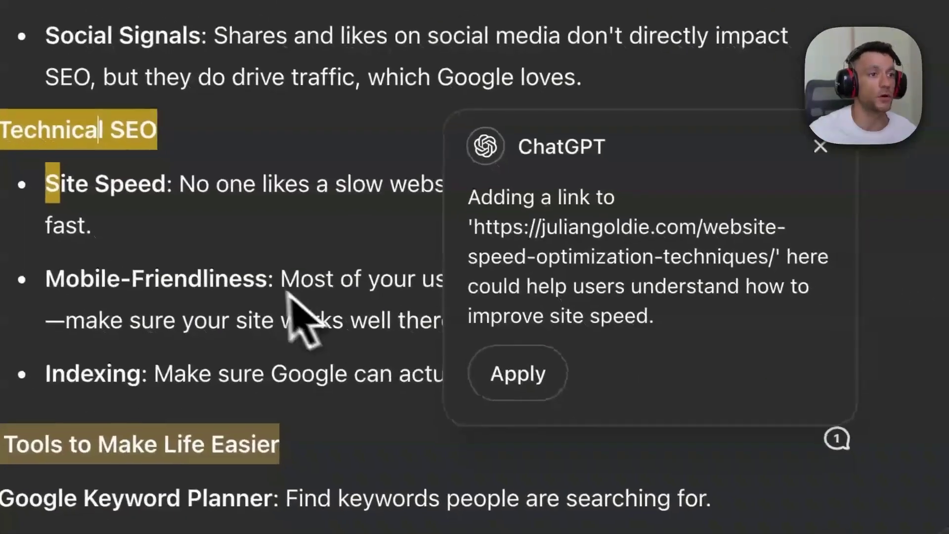
{"action": "left_click", "coordinate": [333, 302]}
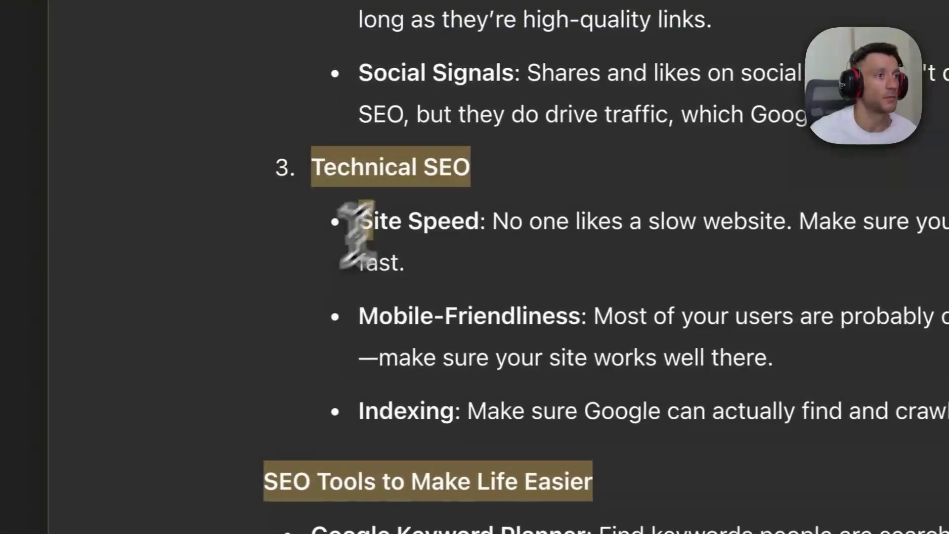
{"action": "scroll", "coordinate": [472, 257], "scroll_direction": "down", "scroll_amount": 10}
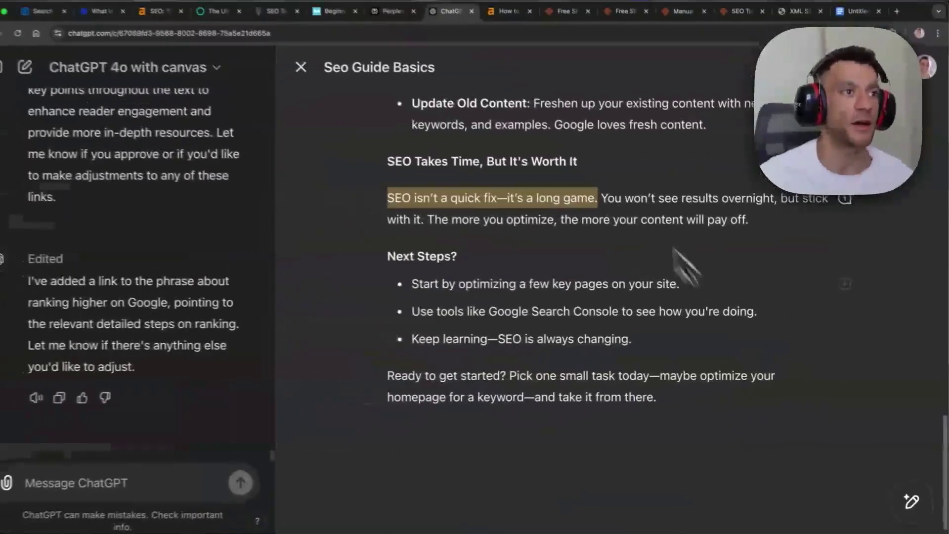
{"action": "scroll", "coordinate": [541, 204], "scroll_direction": "up", "scroll_amount": 4}
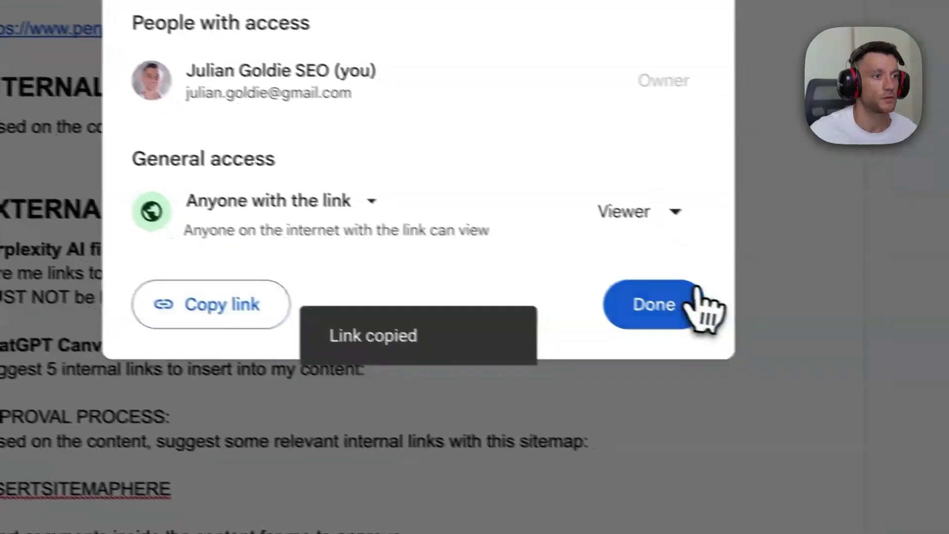
Finish sharing the prompts doc with its link copied, then open the bookmarks folder in a new tab
{"action": "left_click", "coordinate": [699, 307]}
{"action": "scroll", "coordinate": [544, 339], "scroll_direction": "down", "scroll_amount": 5}
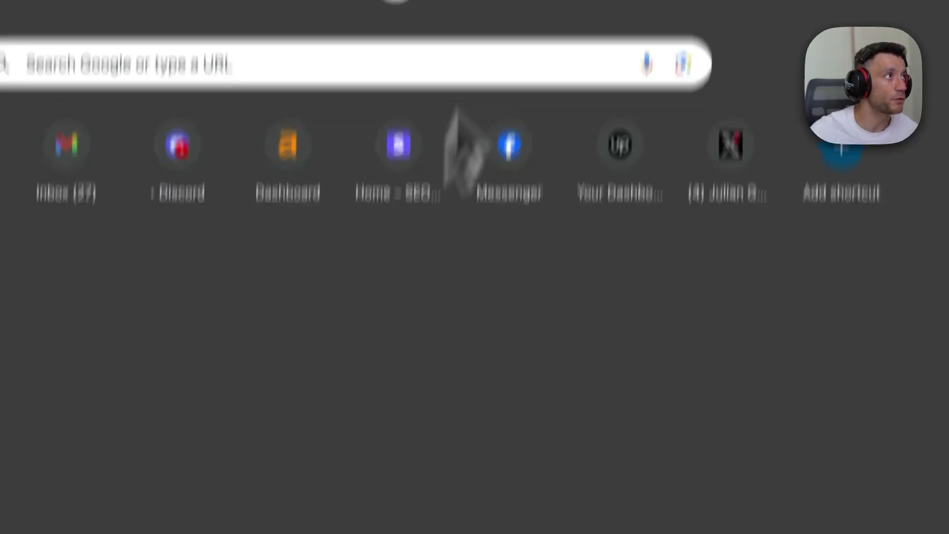
{"action": "left_click", "coordinate": [30, 116]}
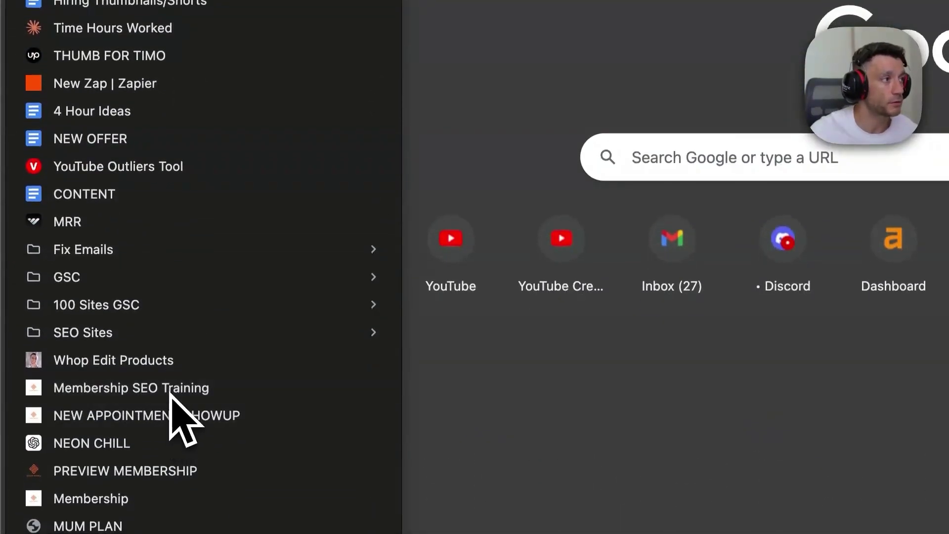
In Membership SEO Training, save an 'Automate Internal and External Links' lesson under SEO Quality Control with the video notes link in its description
{"action": "left_click", "coordinate": [173, 398]}
{"action": "scroll", "coordinate": [289, 274], "scroll_direction": "down", "scroll_amount": 4}
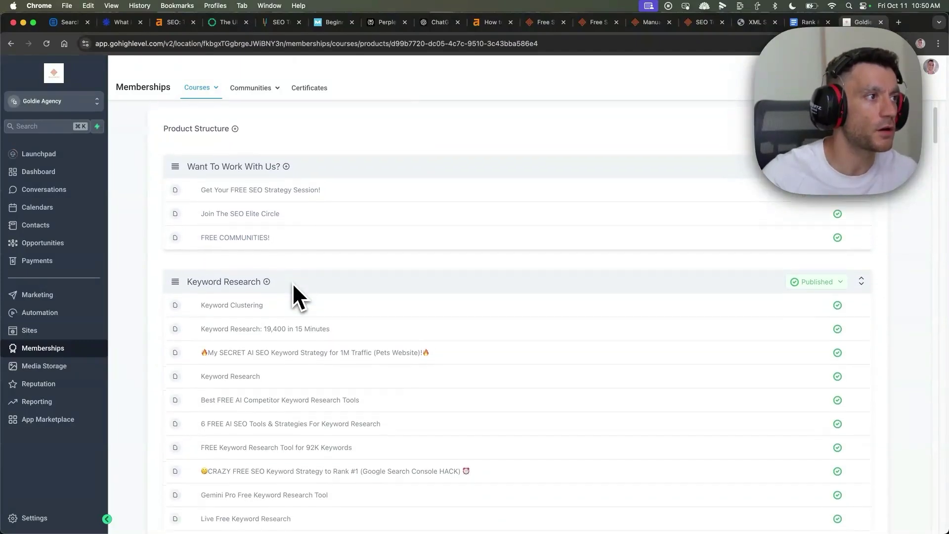
{"action": "scroll", "coordinate": [284, 312], "scroll_direction": "down", "scroll_amount": 5}
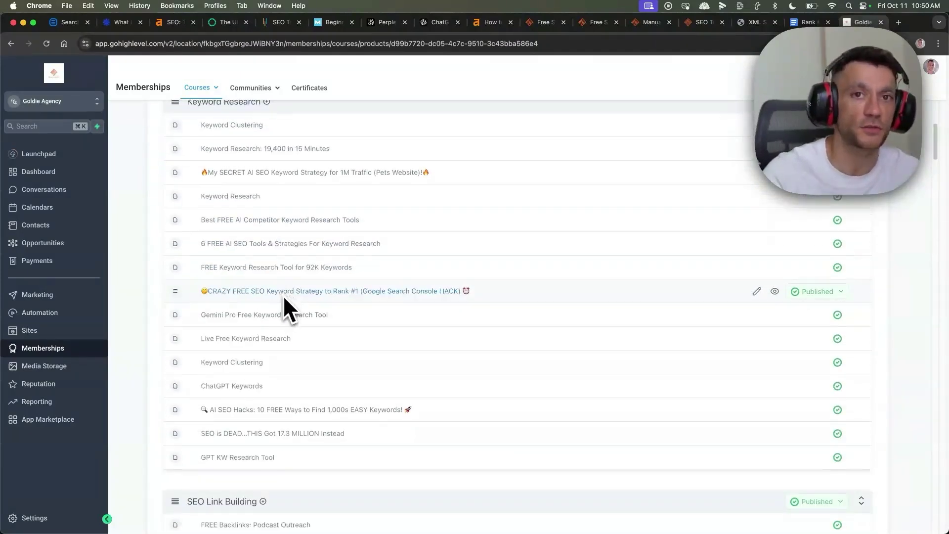
{"action": "scroll", "coordinate": [287, 304], "scroll_direction": "down", "scroll_amount": 18}
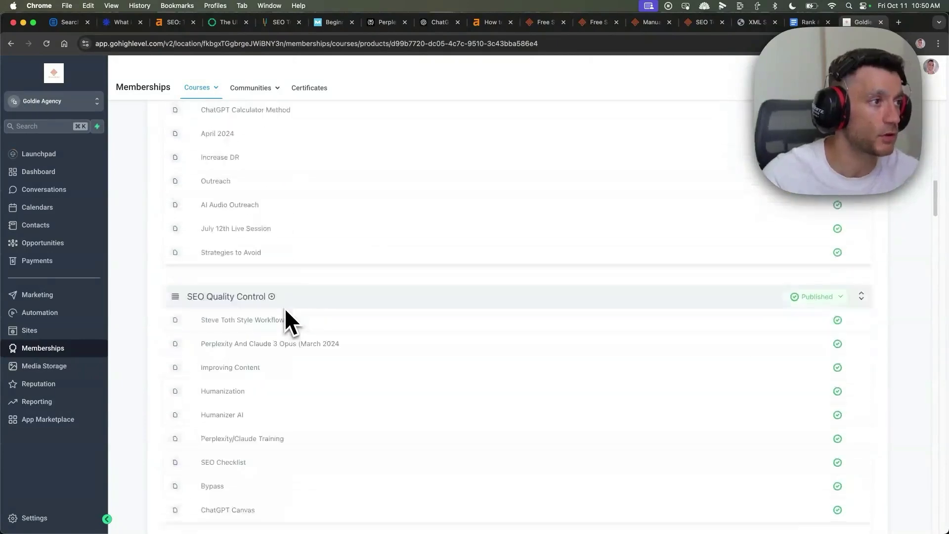
{"action": "scroll", "coordinate": [271, 310], "scroll_direction": "down", "scroll_amount": 3}
{"action": "scroll", "coordinate": [269, 310], "scroll_direction": "up", "scroll_amount": 15}
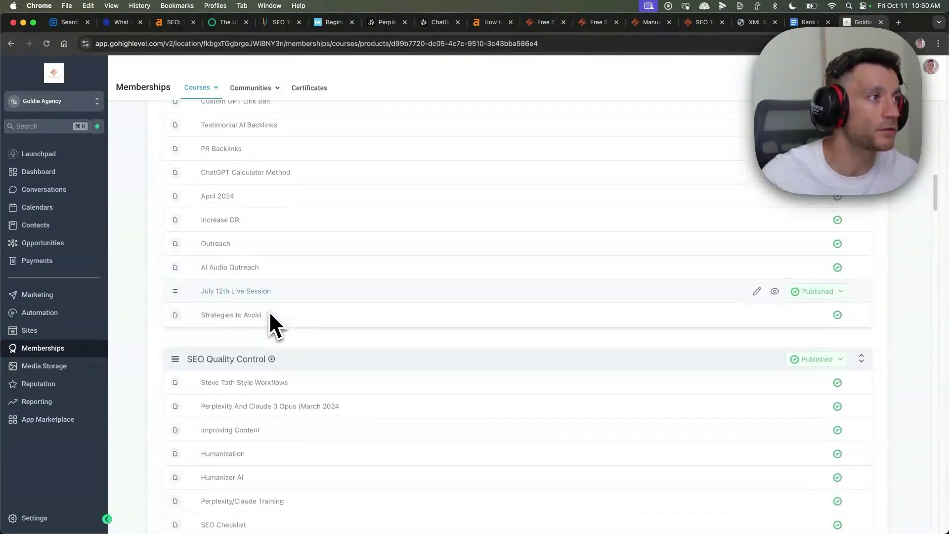
{"action": "scroll", "coordinate": [267, 310], "scroll_direction": "down", "scroll_amount": 10}
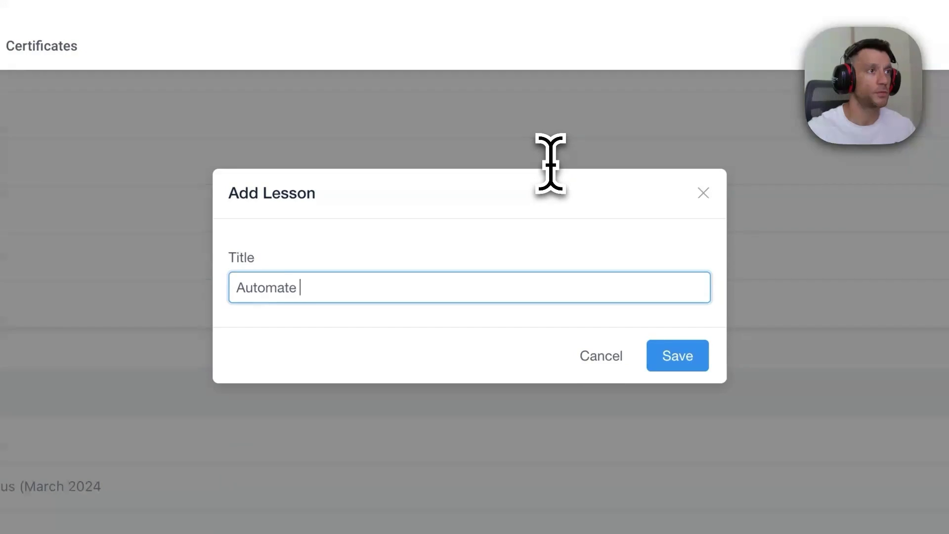
{"action": "type", "text": "al an"}
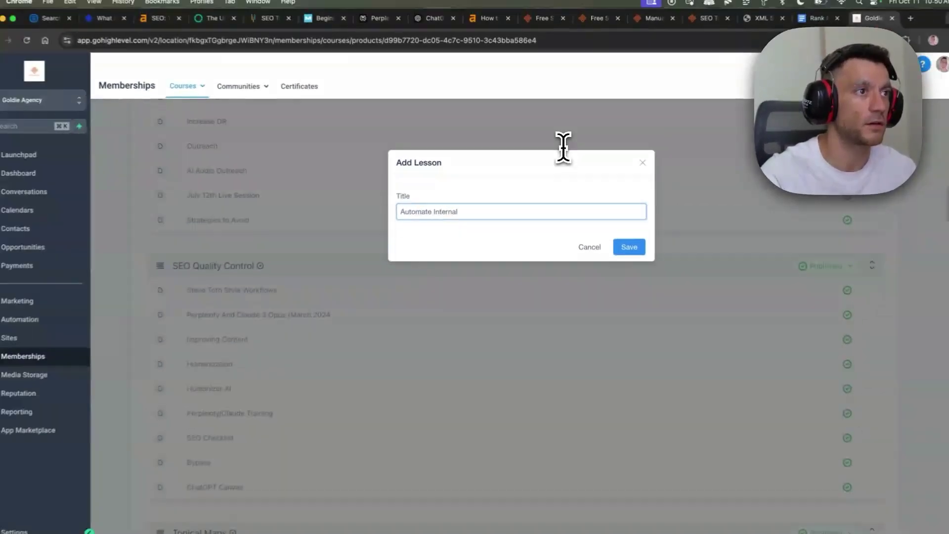
{"action": "type", "text": "d External "}
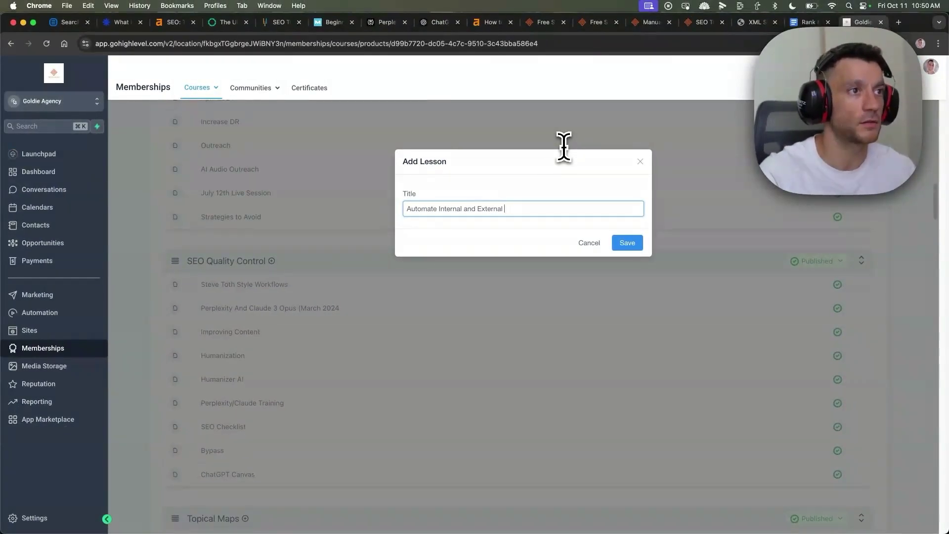
{"action": "type", "text": "Links"}
{"action": "left_click", "coordinate": [627, 242]}
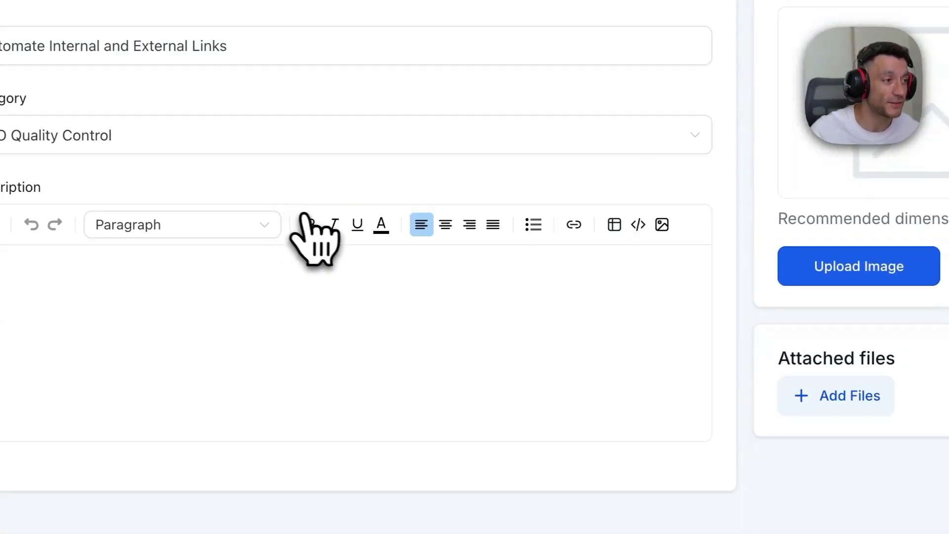
{"action": "type", "text": "Video notes"}
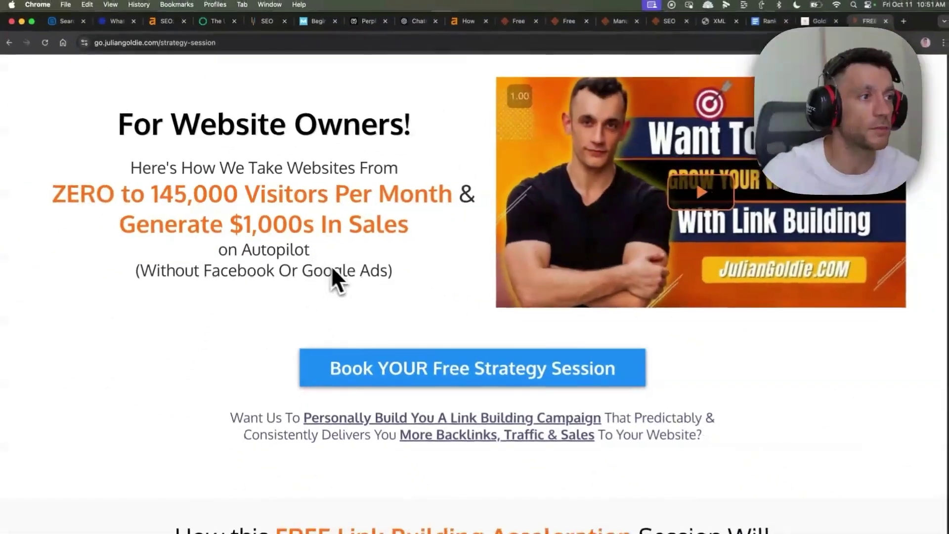
{"action": "scroll", "coordinate": [333, 269], "scroll_direction": "down", "scroll_amount": 6}
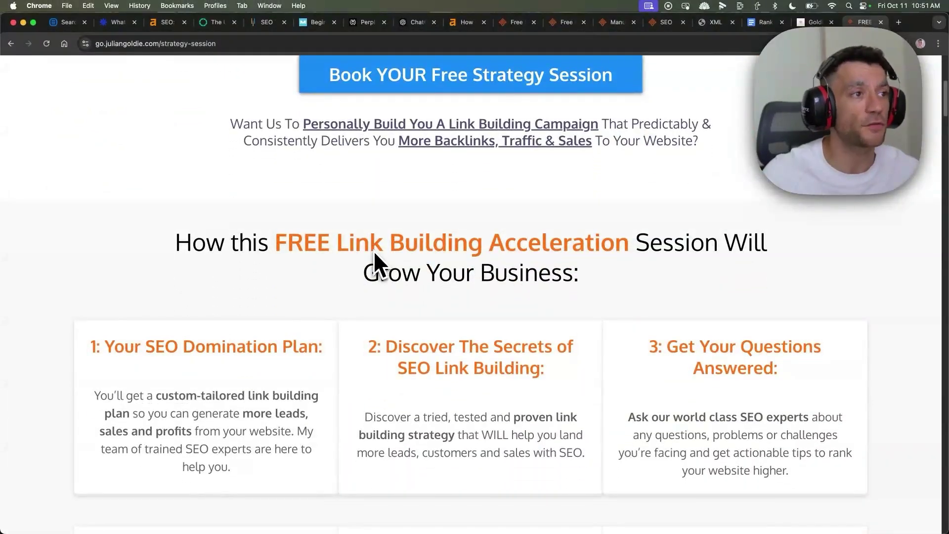
{"action": "scroll", "coordinate": [374, 254], "scroll_direction": "down", "scroll_amount": 3}
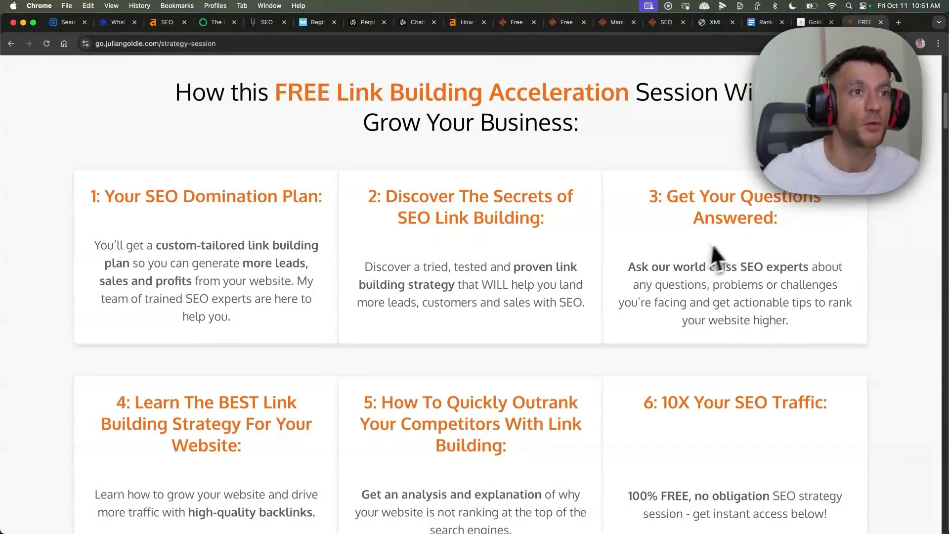
{"action": "scroll", "coordinate": [722, 252], "scroll_direction": "down", "scroll_amount": 1}
{"action": "scroll", "coordinate": [665, 260], "scroll_direction": "down", "scroll_amount": 3}
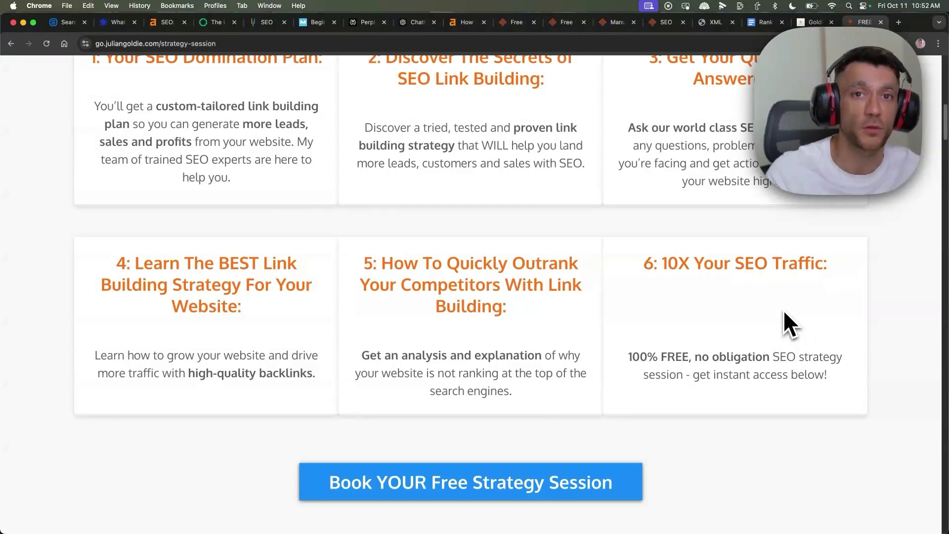
{"action": "scroll", "coordinate": [747, 304], "scroll_direction": "up", "scroll_amount": 12}
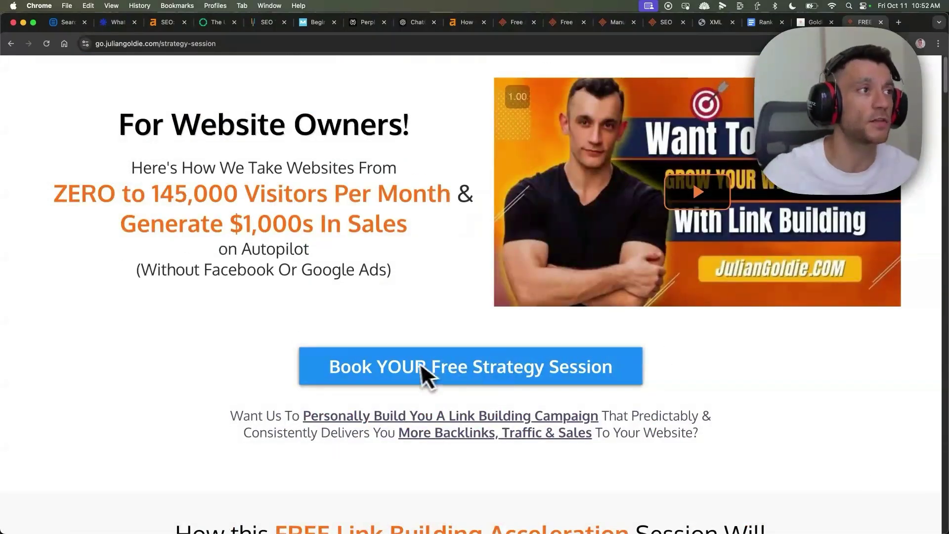